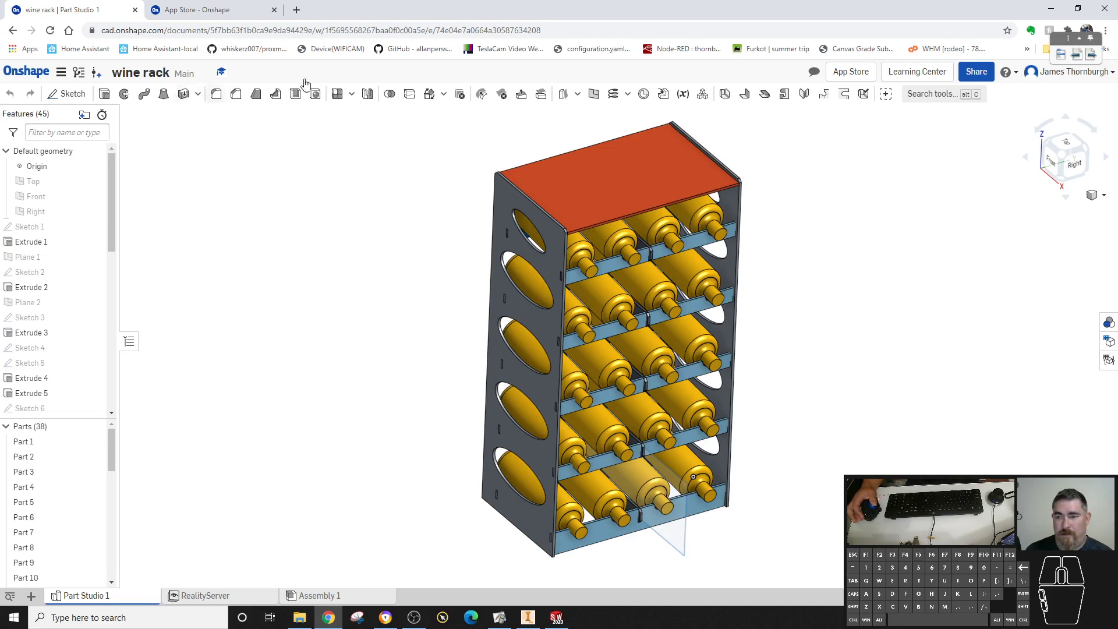
Look through the Rendering apps in the App Store and check which applications can be added to the wine rack document
left_click(850, 72)
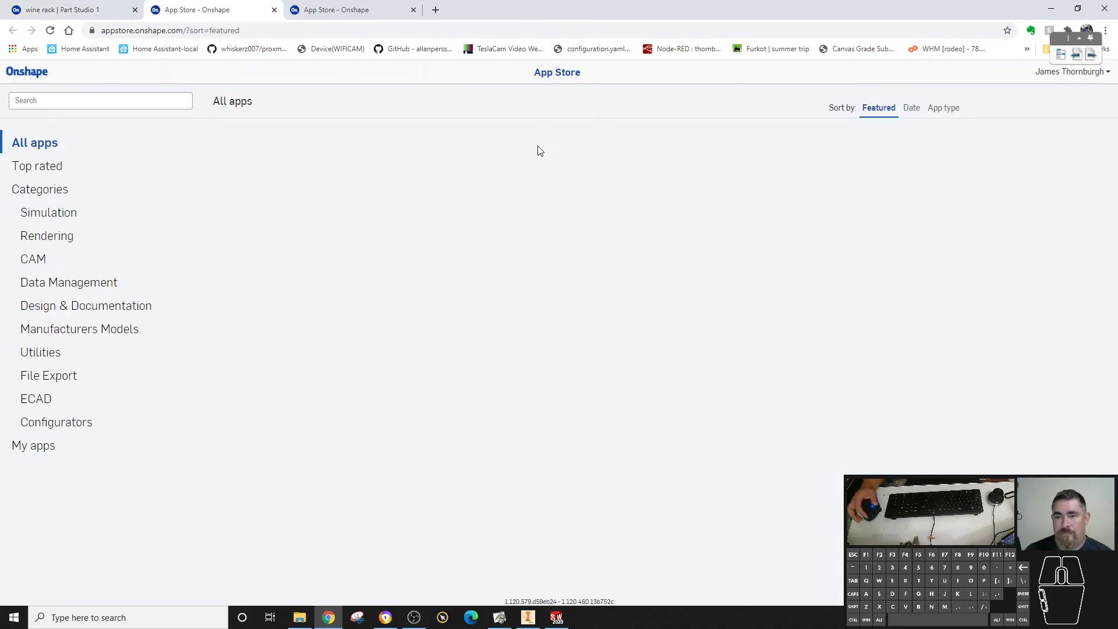
left_click(58, 236)
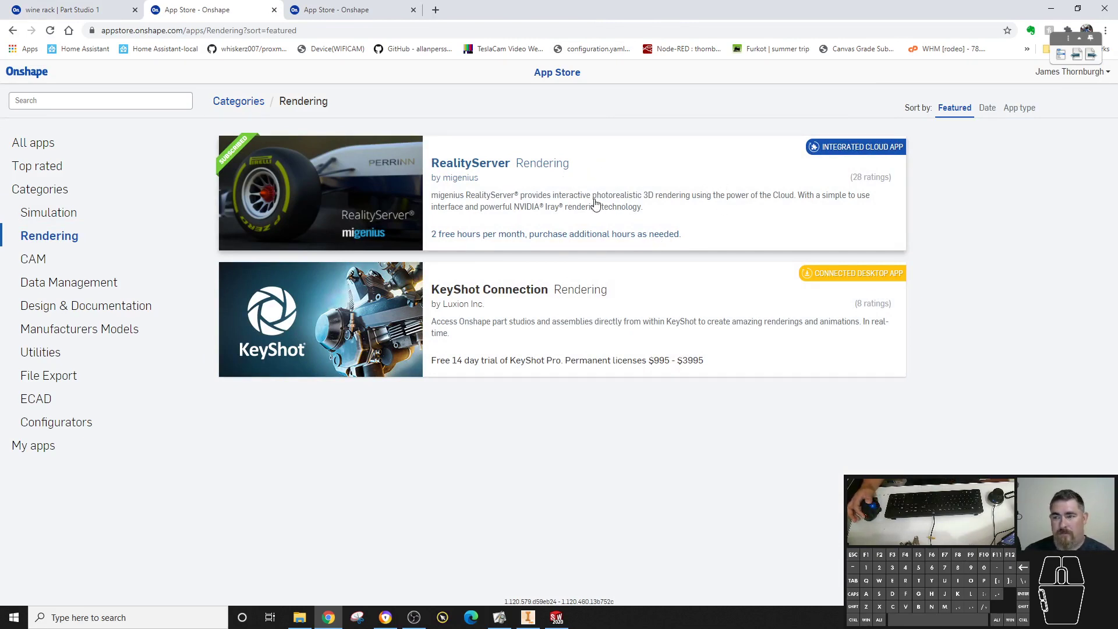
left_click(87, 10)
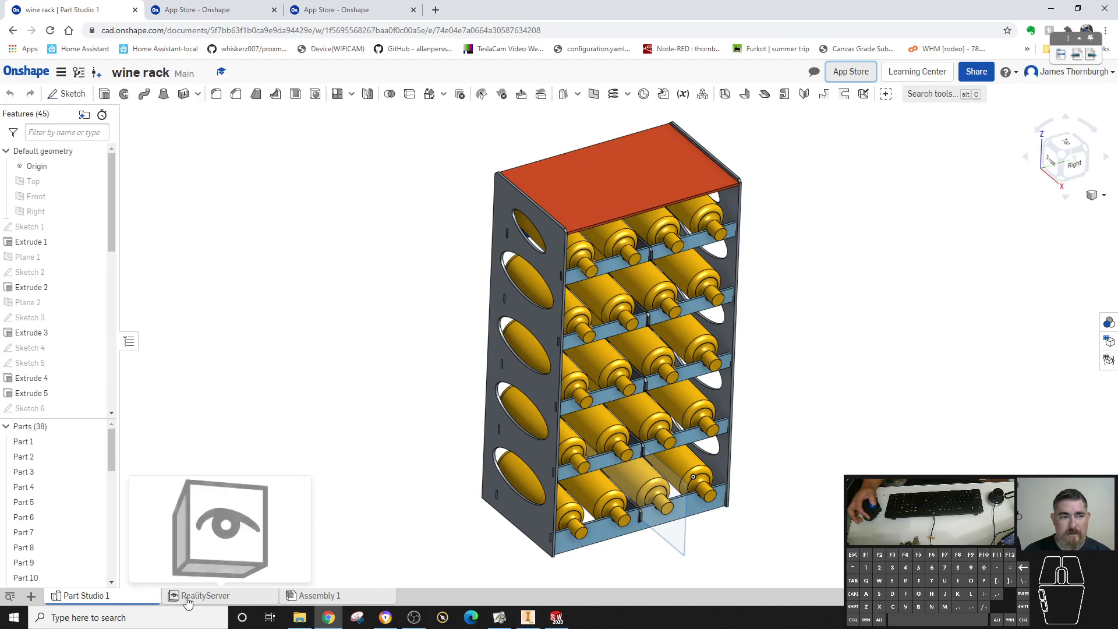
left_click(31, 596)
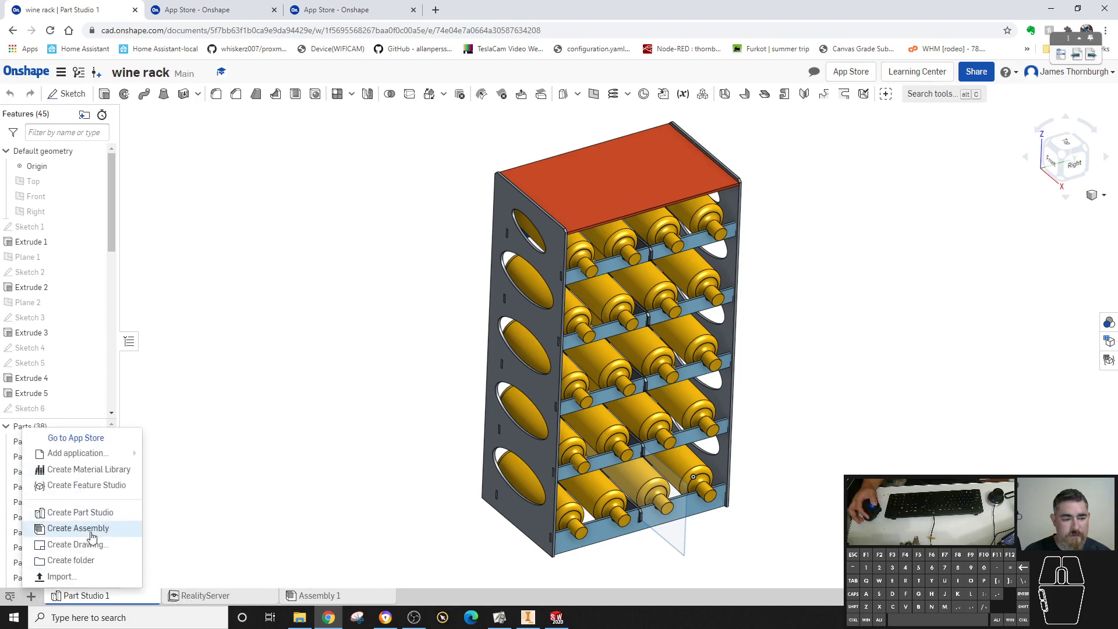
mouse_move(100, 458)
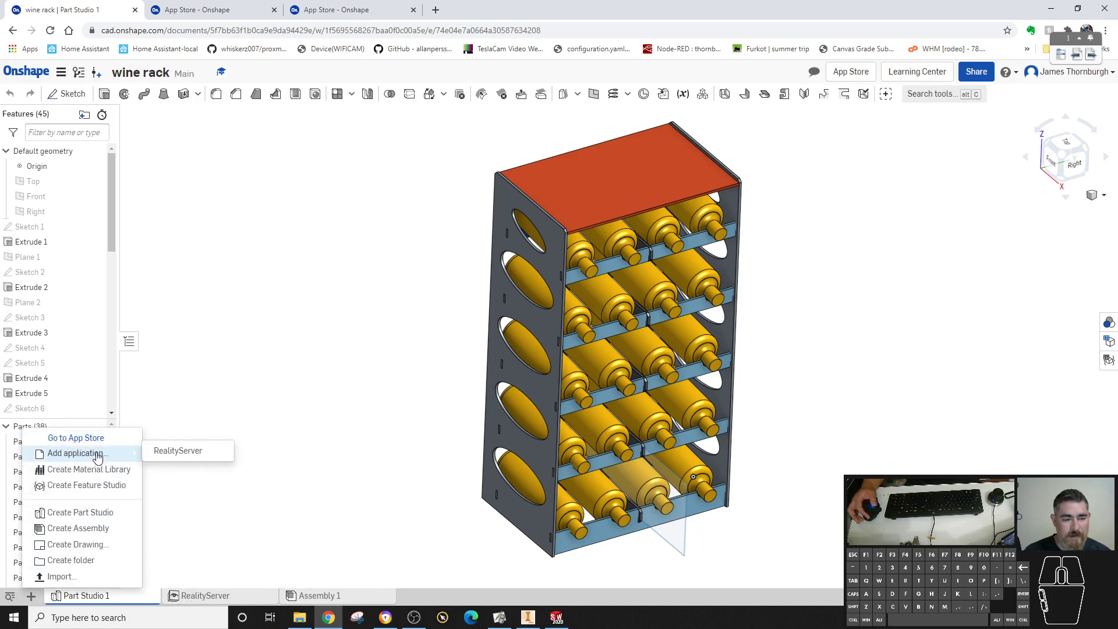
Check the remaining RealityServer hours and server uptime, and open the saved scene "test"
left_click(210, 597)
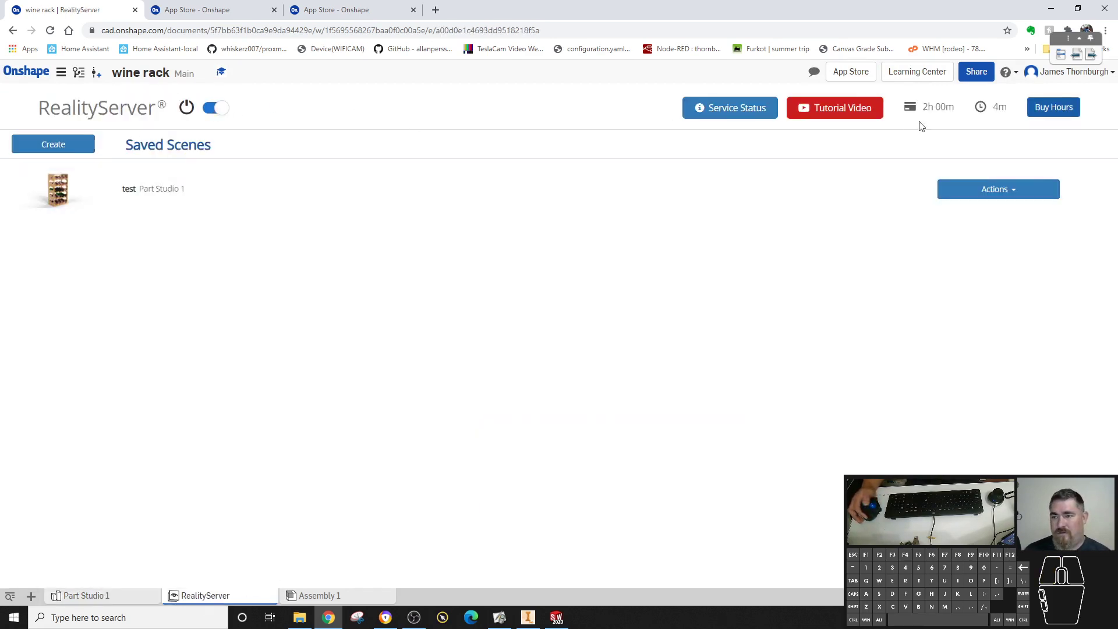
mouse_move(997, 107)
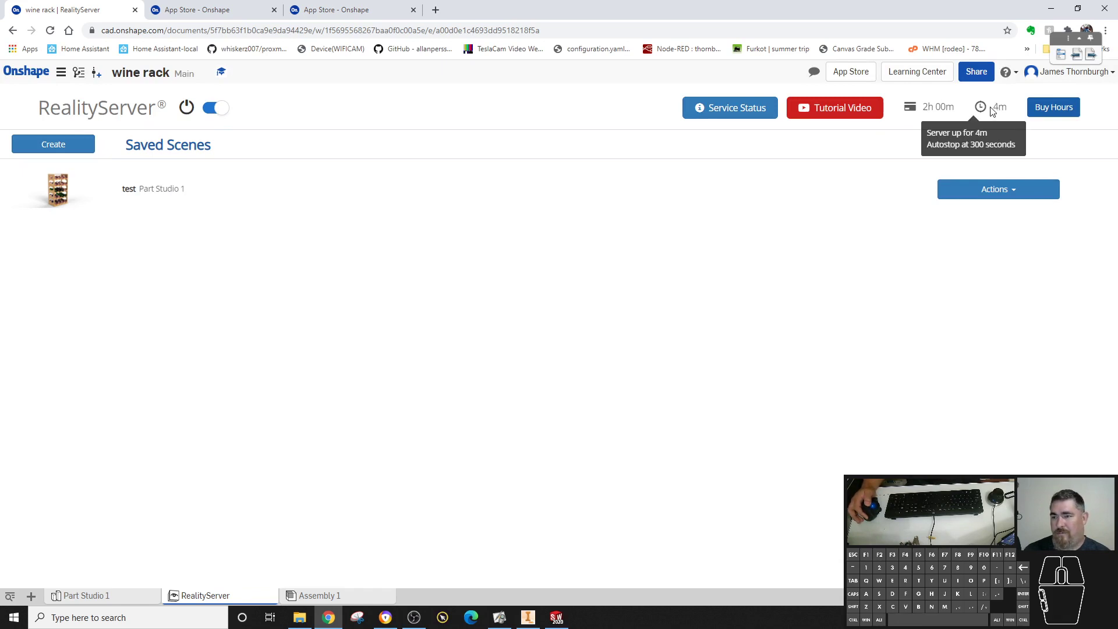
mouse_move(953, 108)
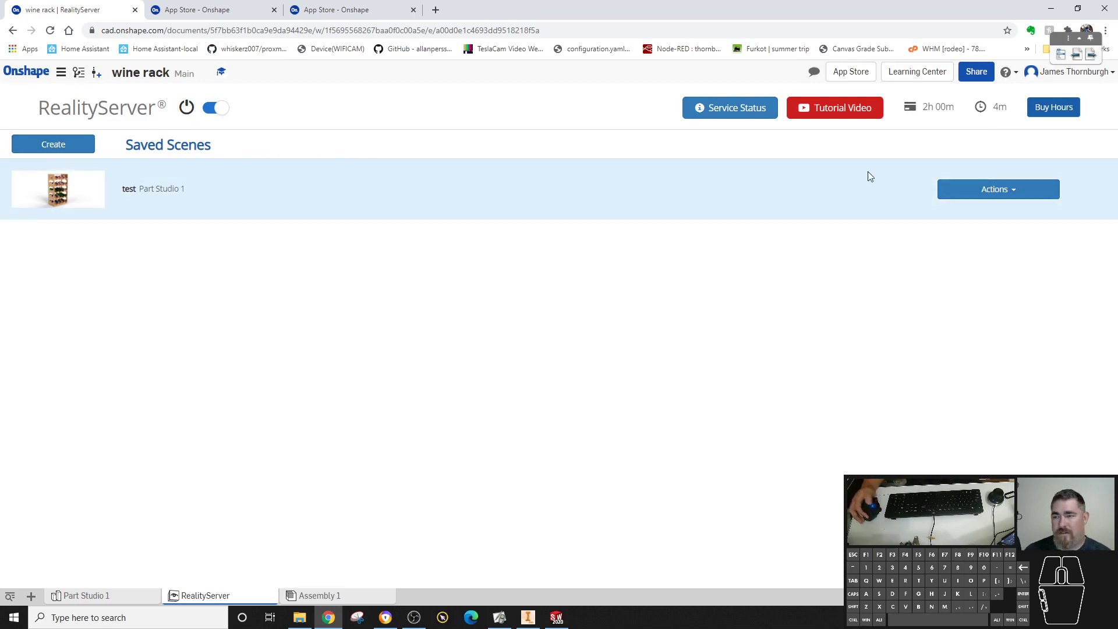
left_click(993, 195)
left_click(988, 213)
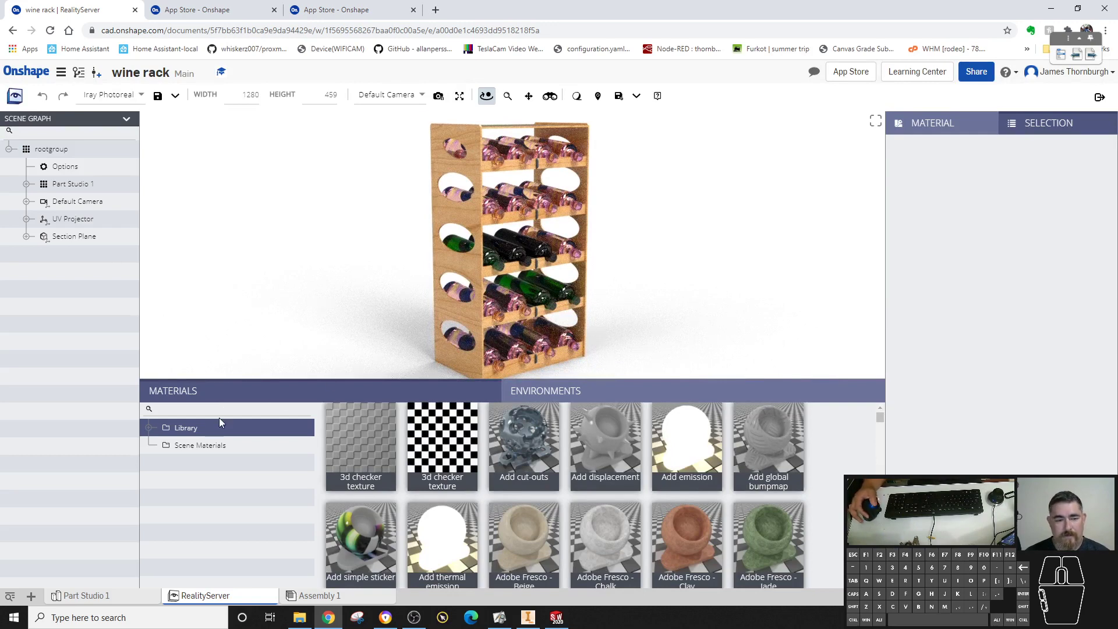
Browse the scene materials and the library's material_examples, migenius, nvidia, obj and tex folders
left_click(182, 447)
scroll(623, 473, "down", 4)
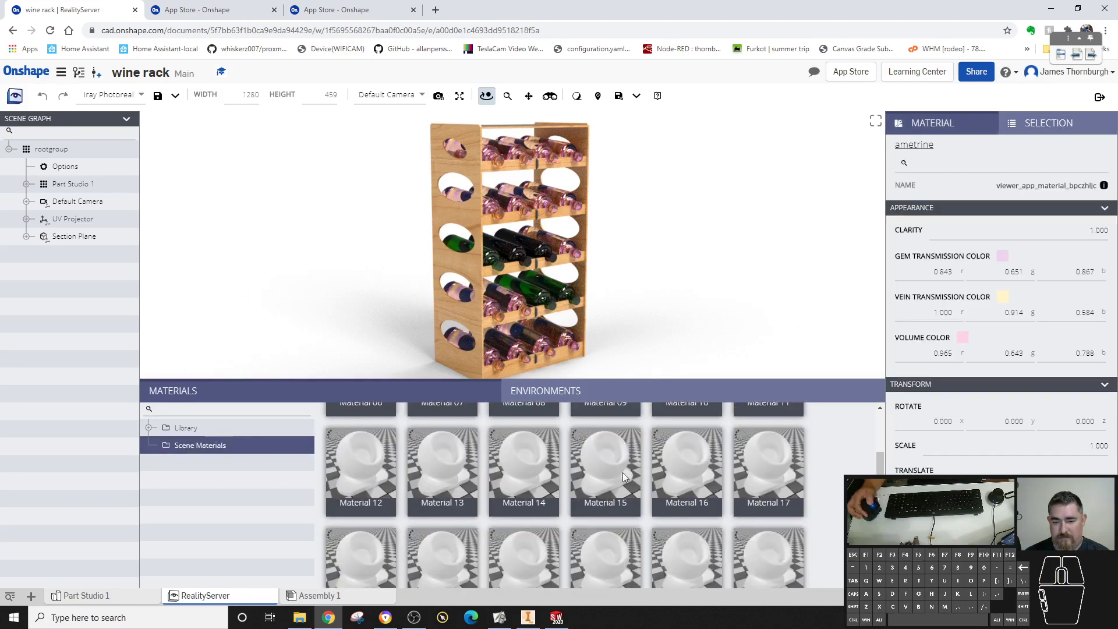
scroll(588, 512, "up", 4)
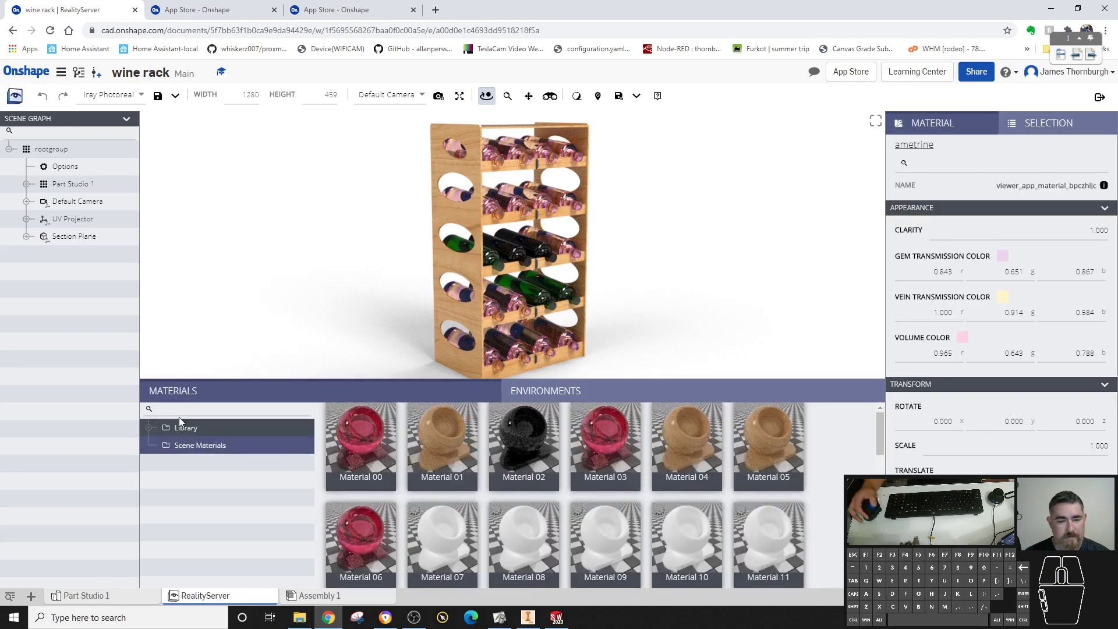
left_click(149, 428)
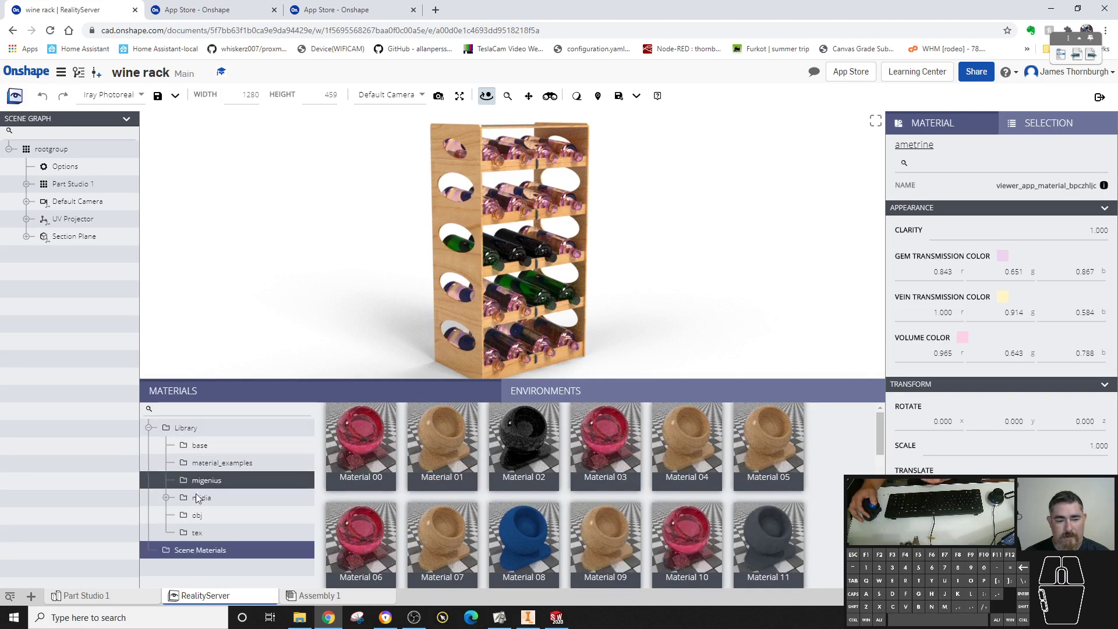
left_click(214, 464)
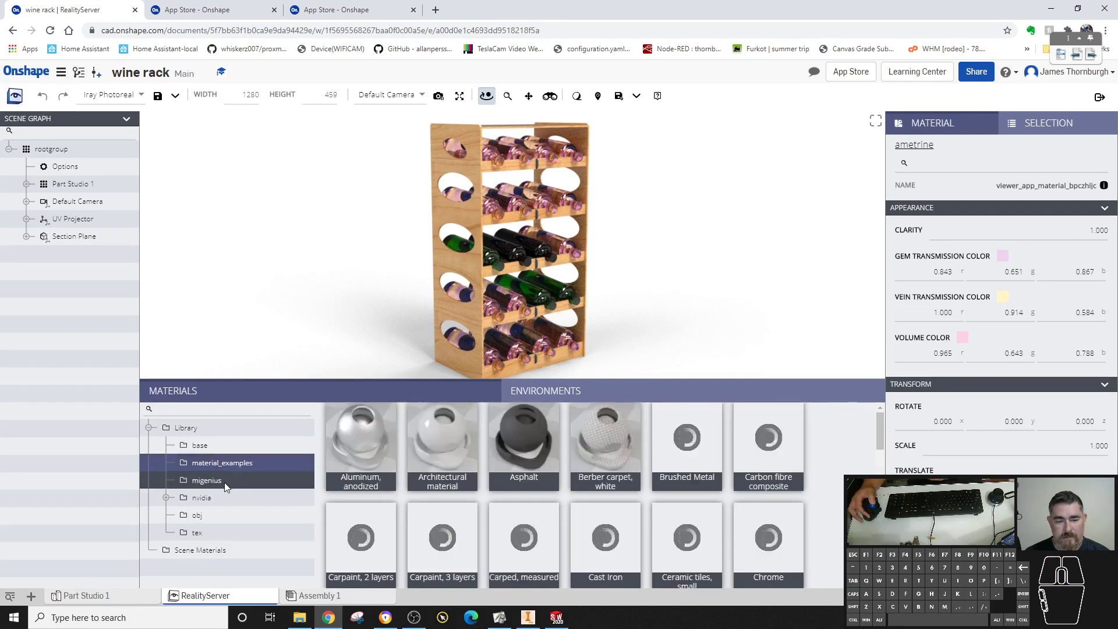
left_click(222, 479)
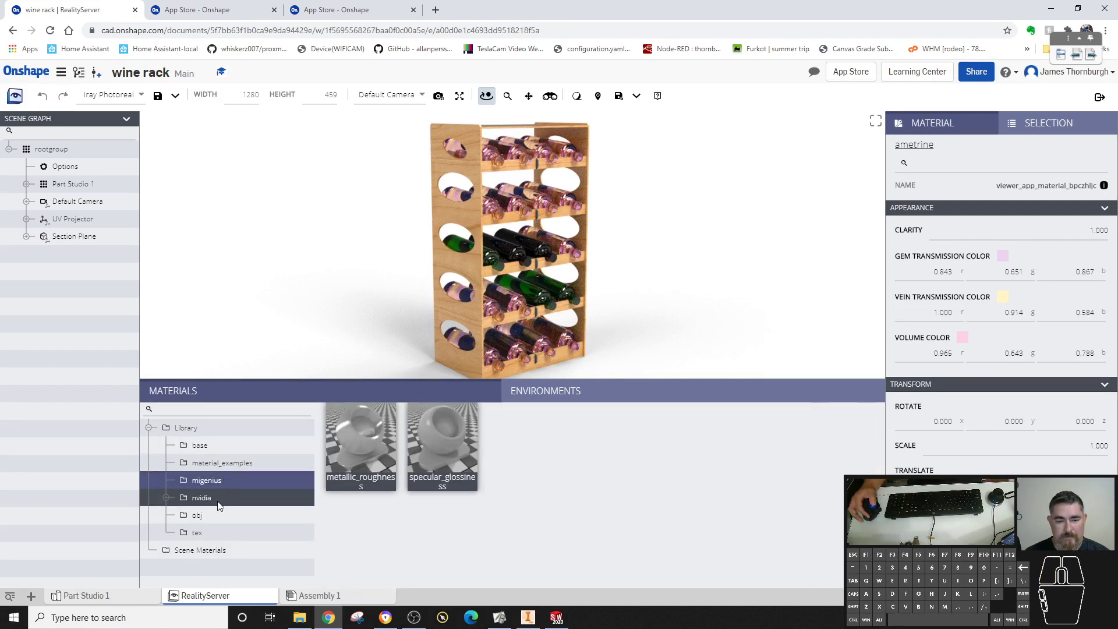
left_click(219, 498)
left_click(216, 518)
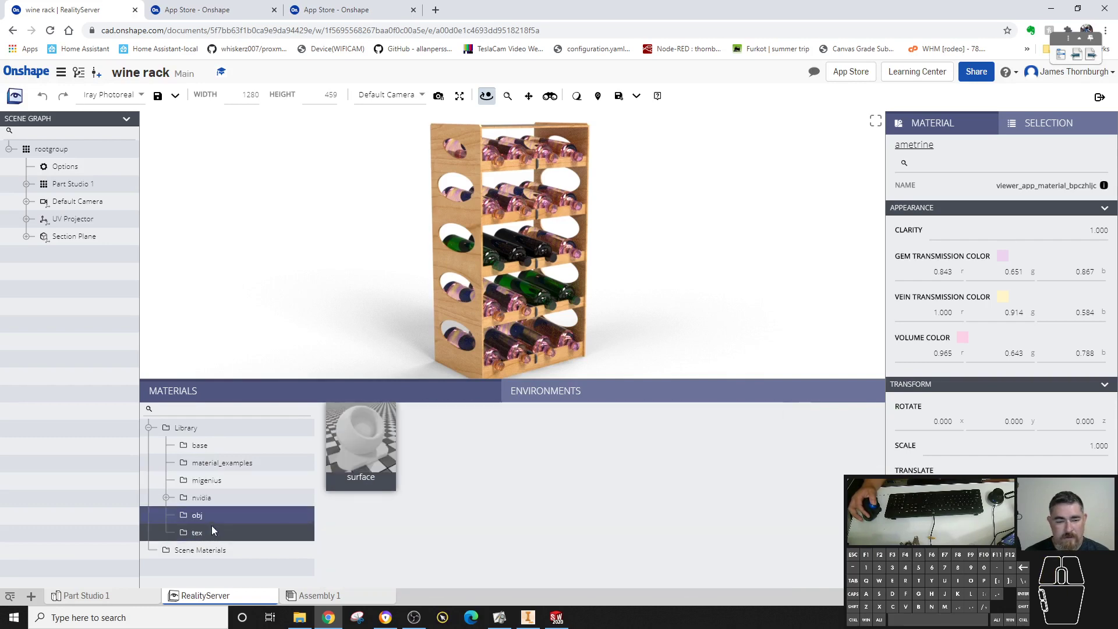
left_click(212, 530)
left_click(224, 480)
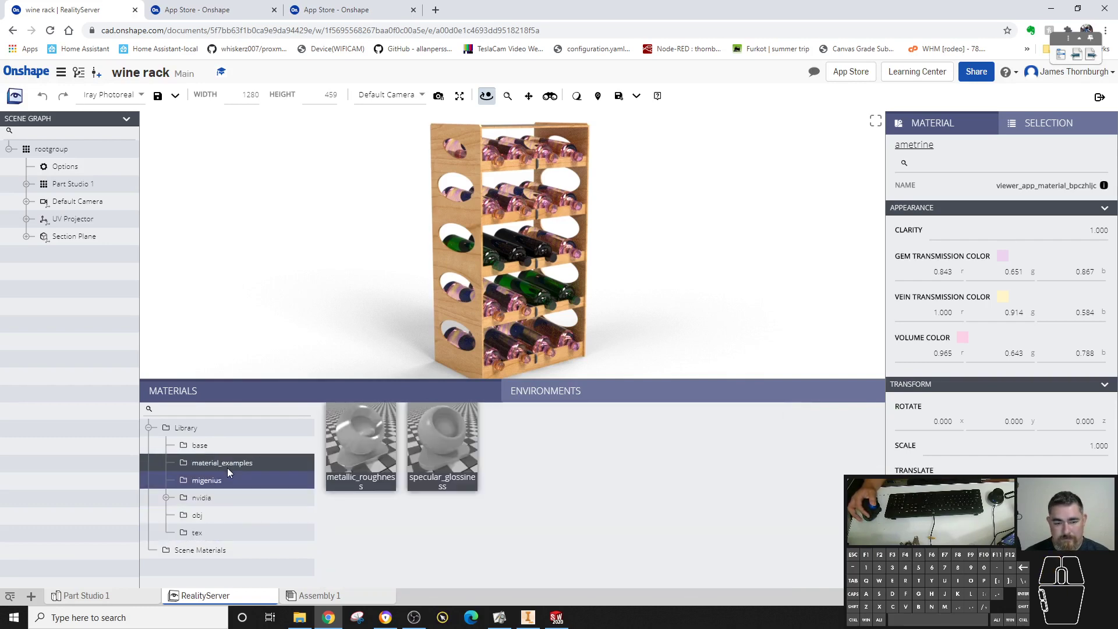
Apply the "Carpaint, 3 layers" material from material_examples to the wine rack's left side panel
left_click(227, 465)
scroll(524, 498, "down", 4)
scroll(544, 479, "up", 2)
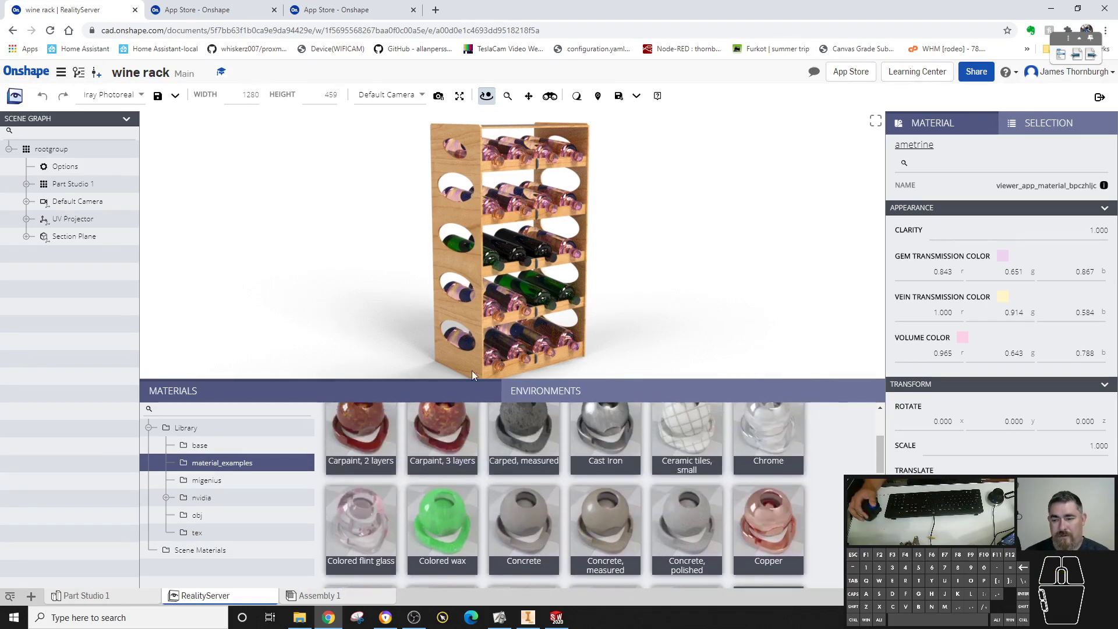
left_click_drag(438, 452, 468, 313)
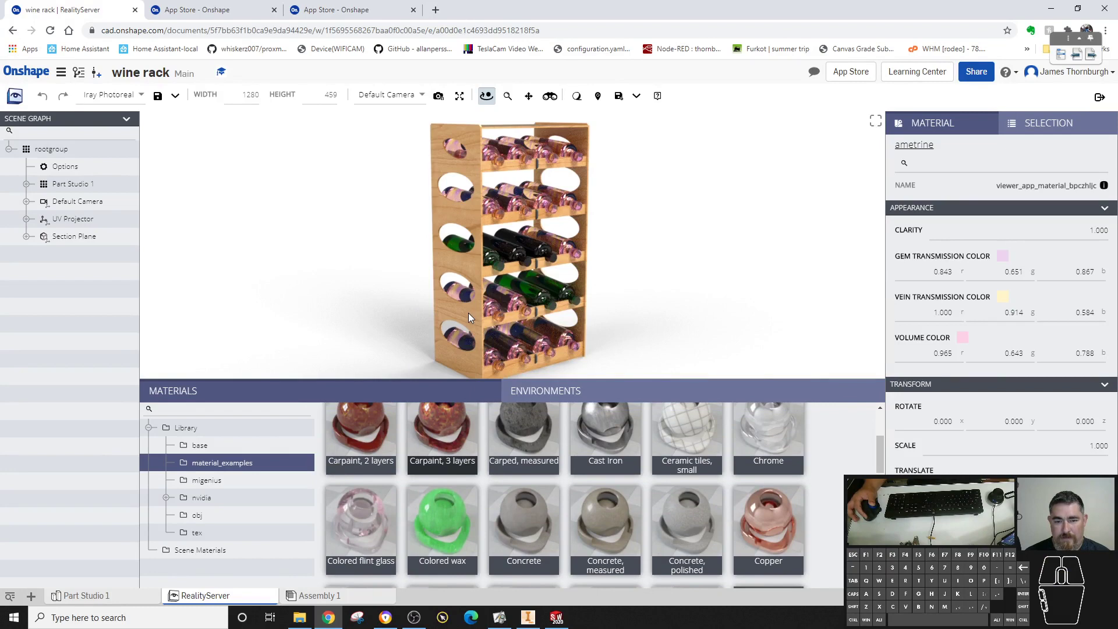
left_click(646, 303)
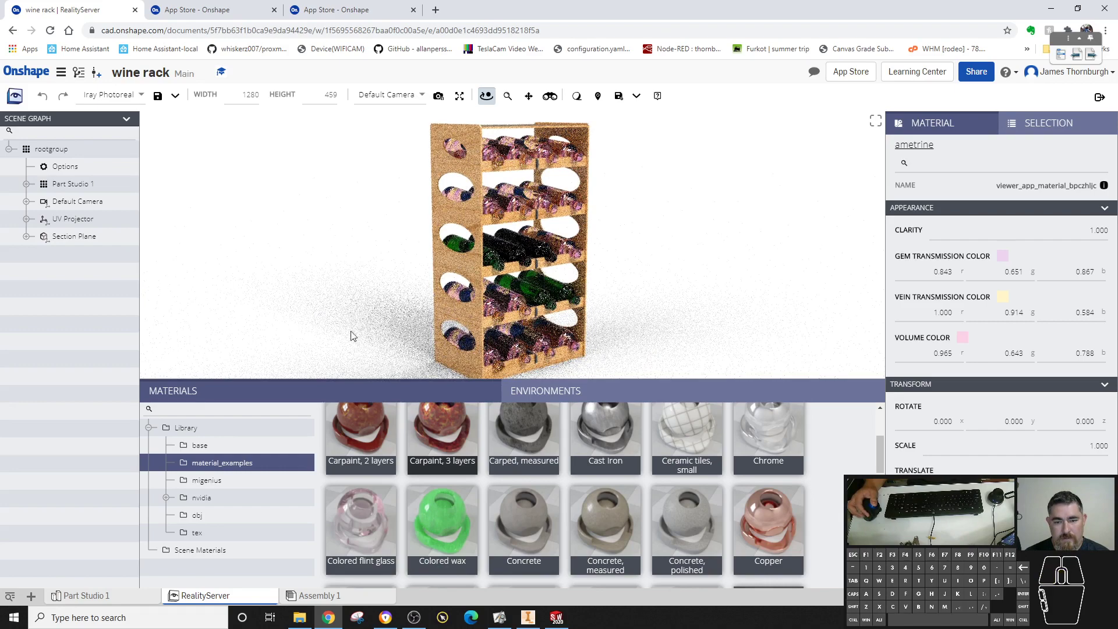
left_click_drag(447, 433, 471, 319)
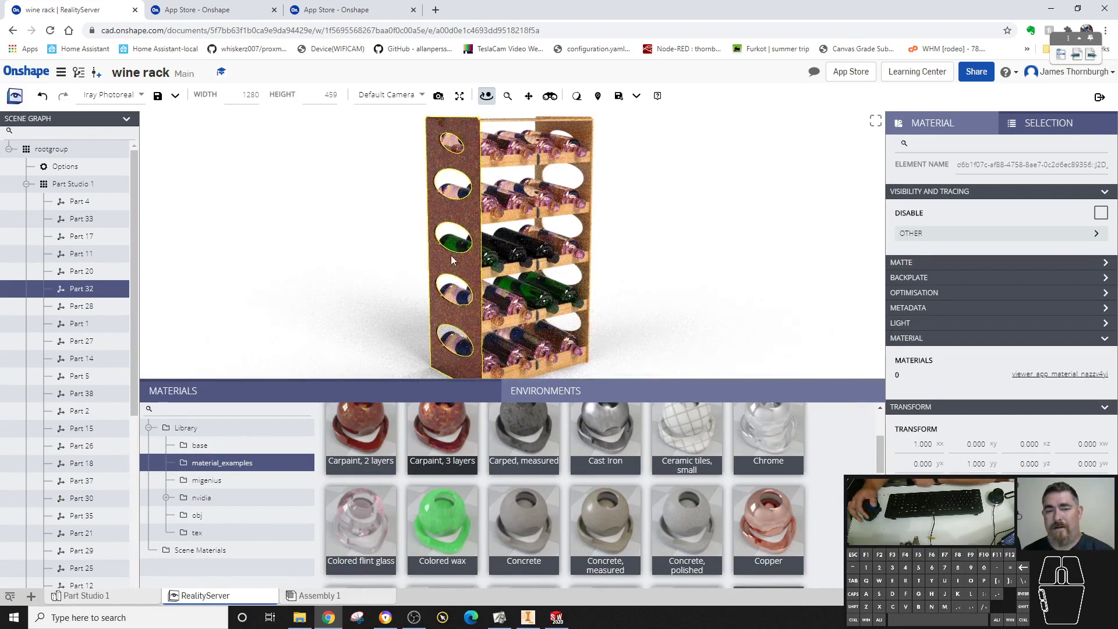
Examine the default camera's properties and the ground shadows and background settings
mouse_move(642, 248)
left_mouse_down()
mouse_move(654, 260)
mouse_move(630, 244)
mouse_move(638, 250)
left_mouse_up()
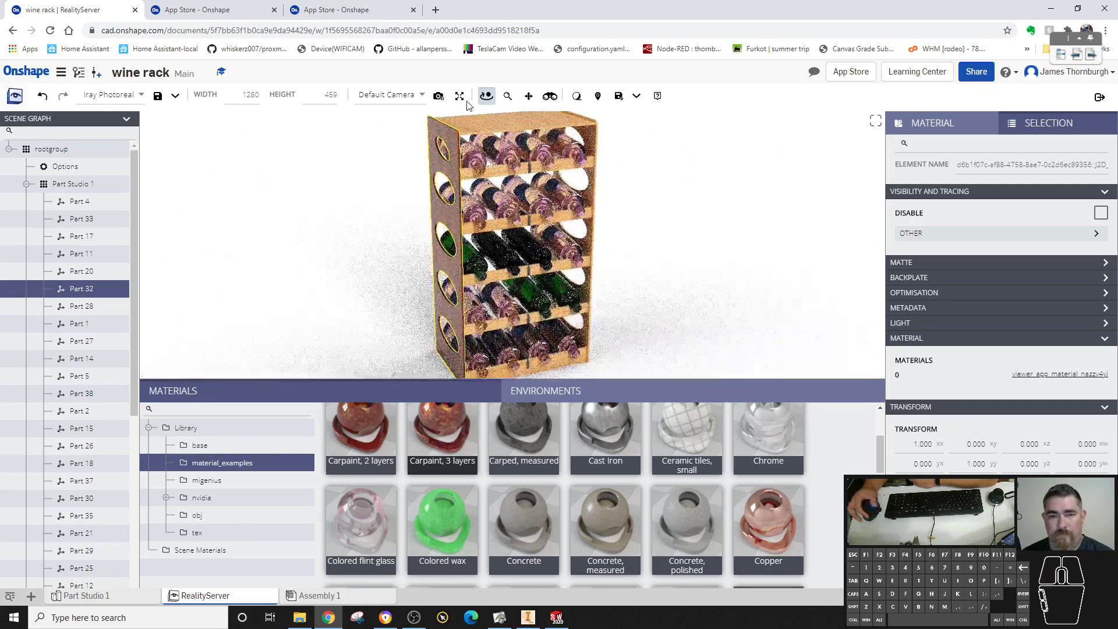
left_click(383, 102)
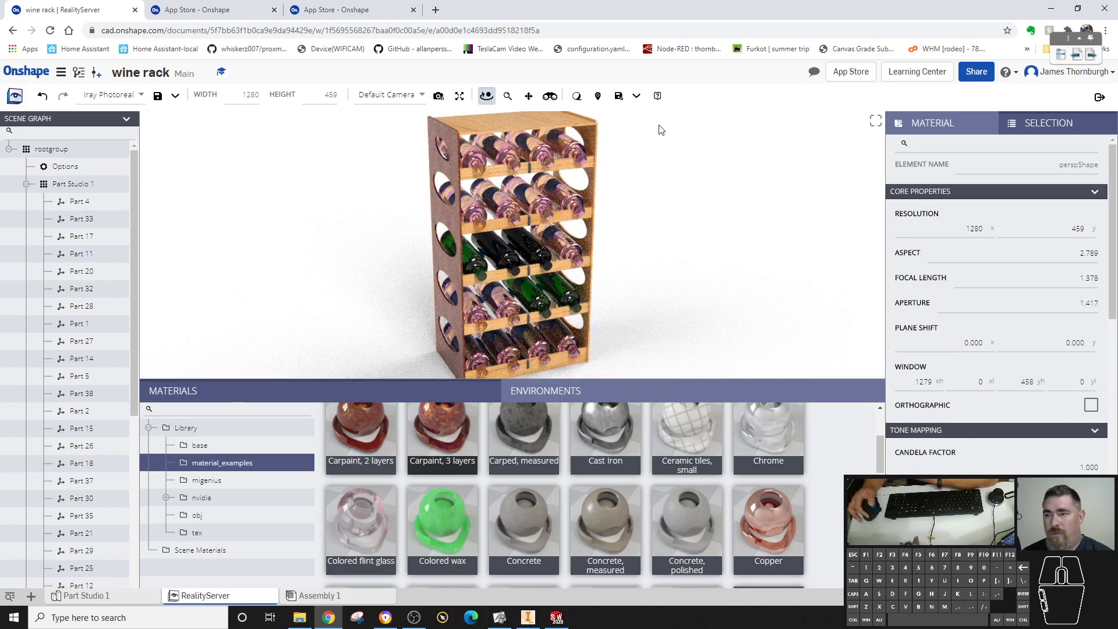
left_click(578, 97)
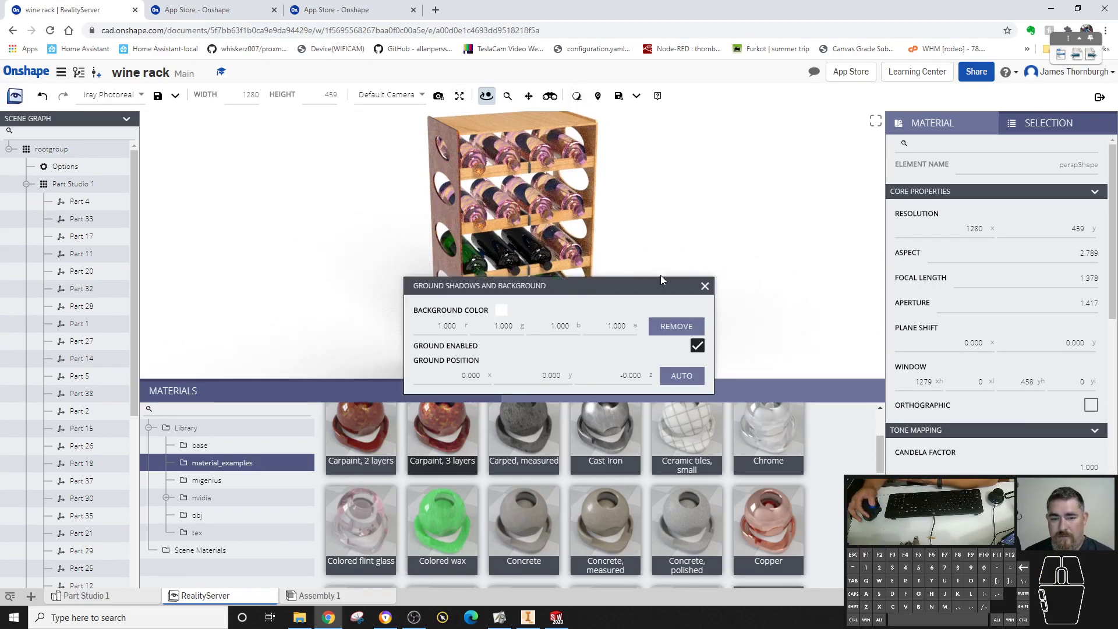
left_click(705, 286)
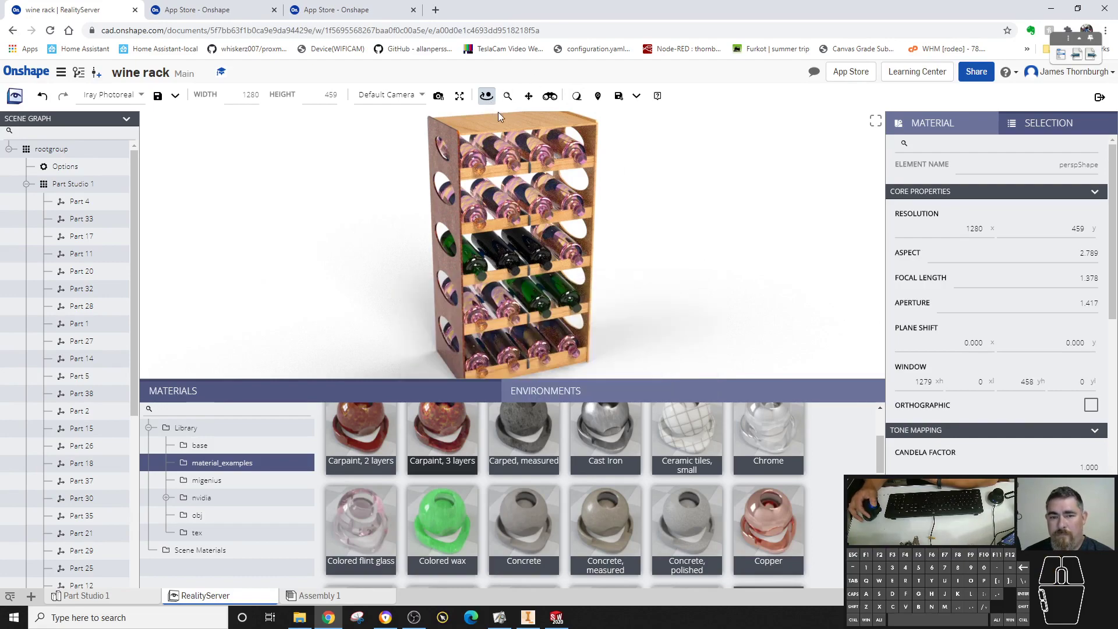
left_click_drag(660, 185, 636, 167)
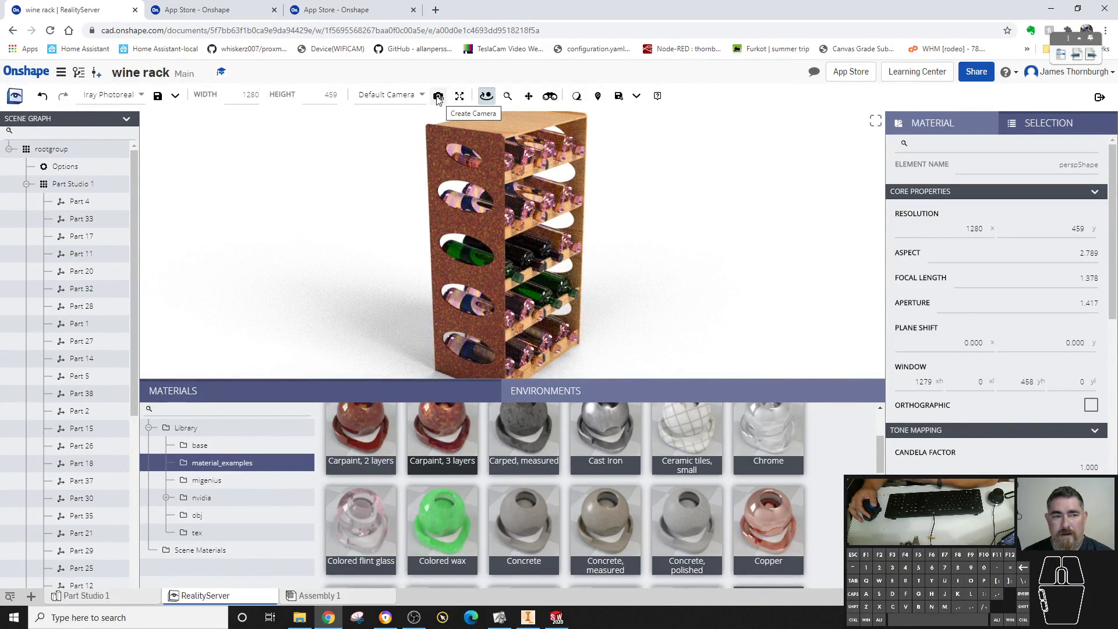
Review the scene's render options, including progressive rendering, environment, virtual ground plane, filtering and motion blur
left_click(78, 167)
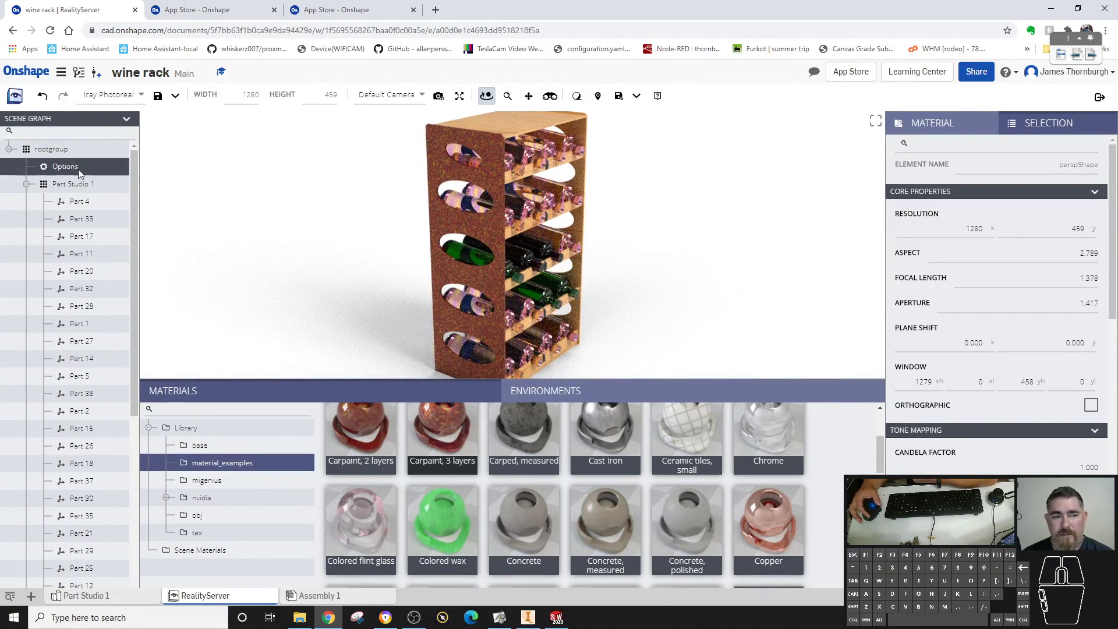
left_click(26, 183)
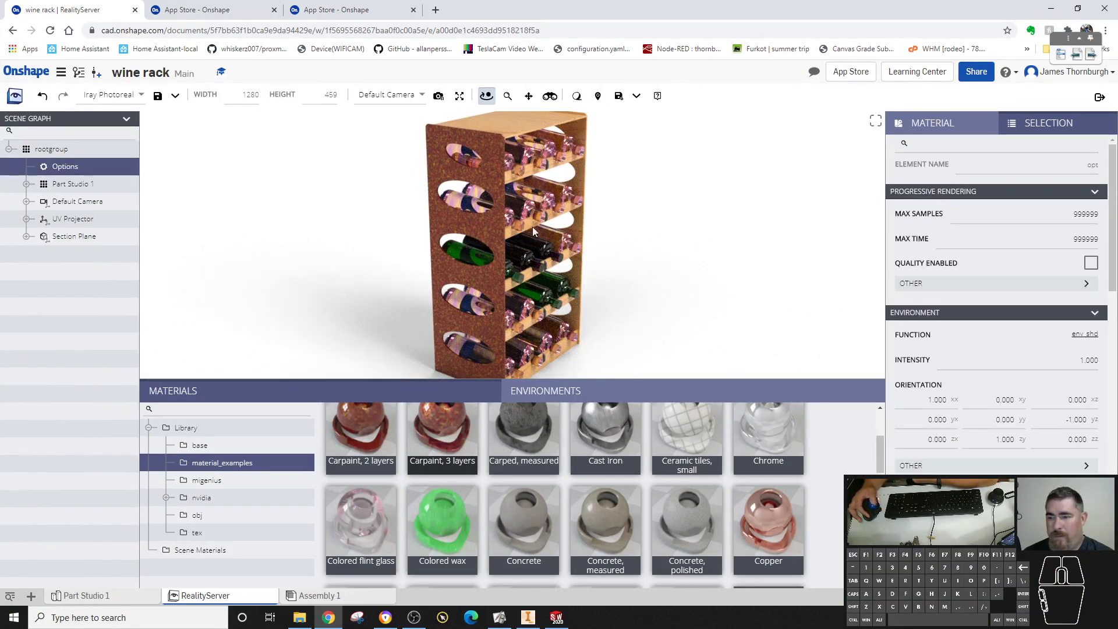
scroll(978, 293, "down", 2)
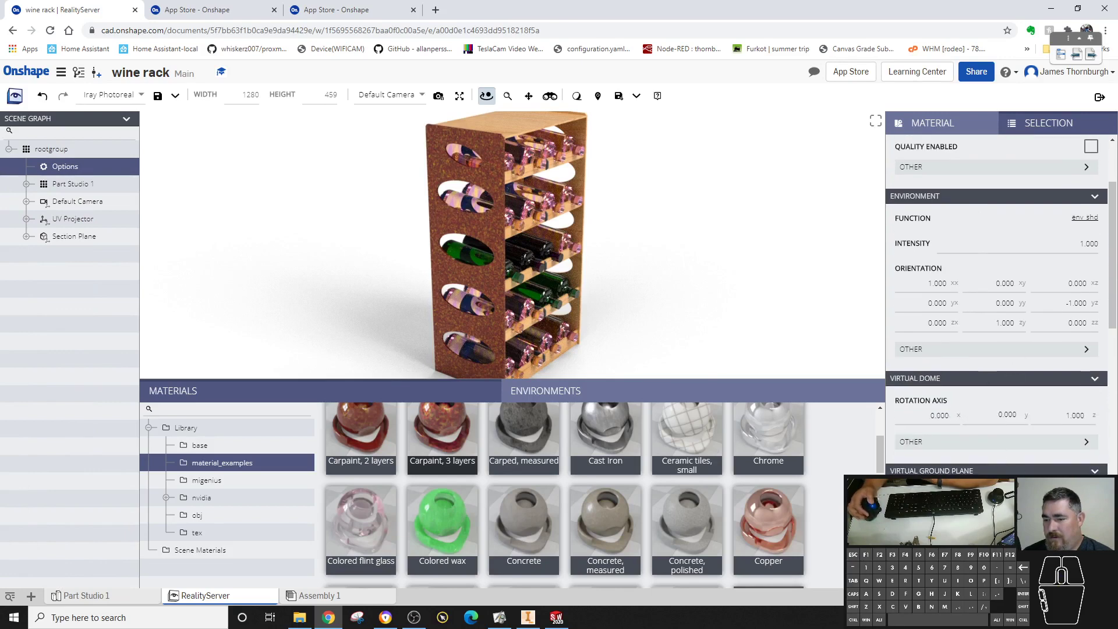
scroll(1024, 255, "up", 1)
scroll(1022, 254, "down", 3)
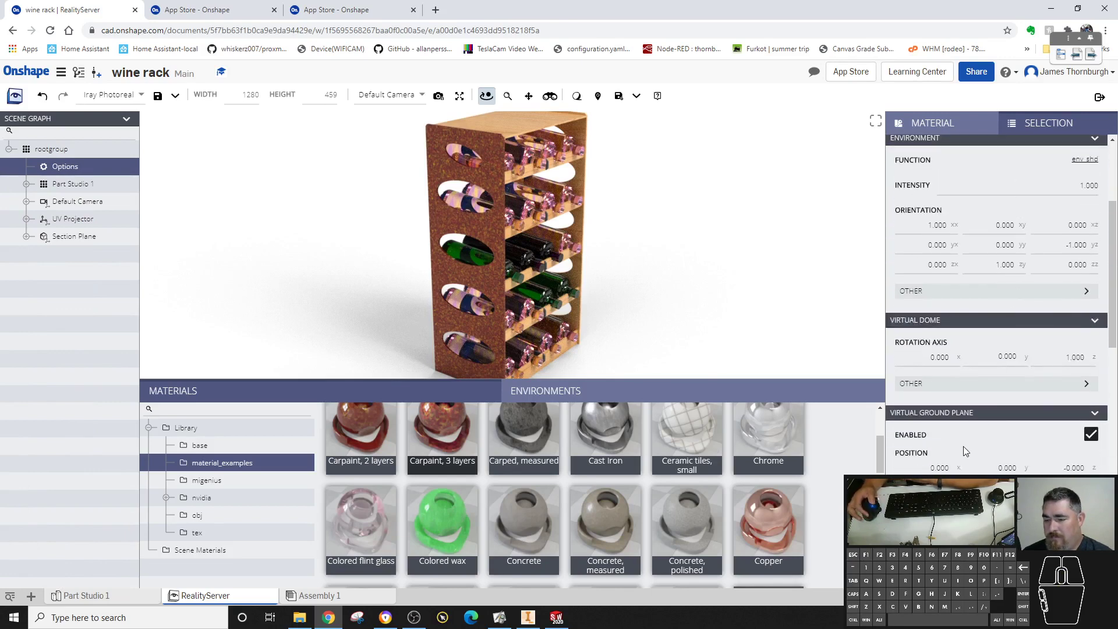
scroll(990, 435, "down", 2)
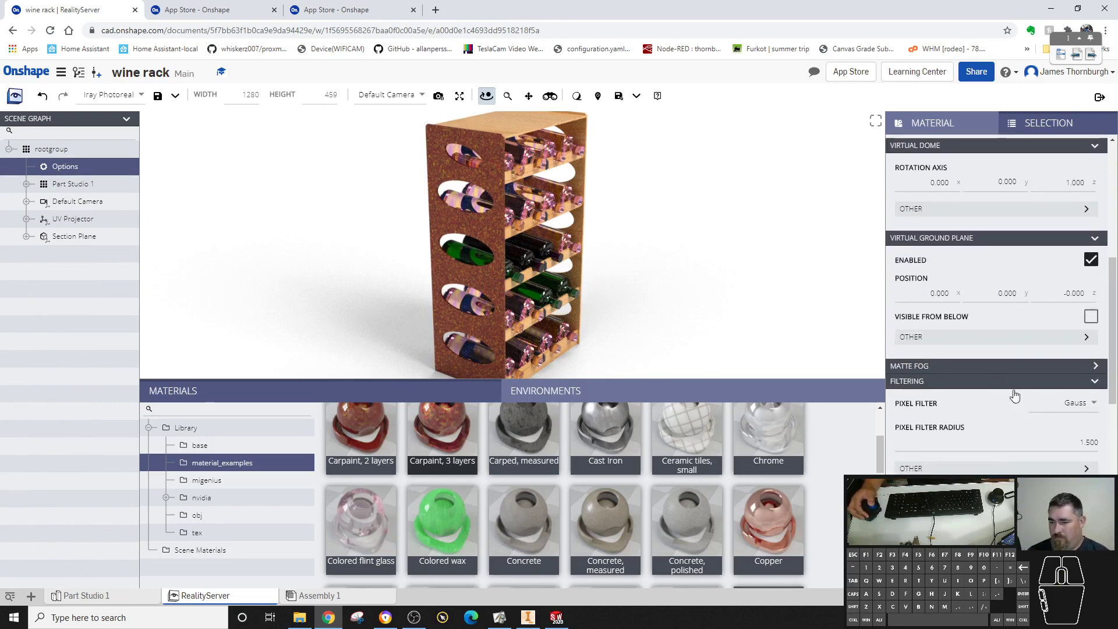
scroll(1005, 450, "down", 5)
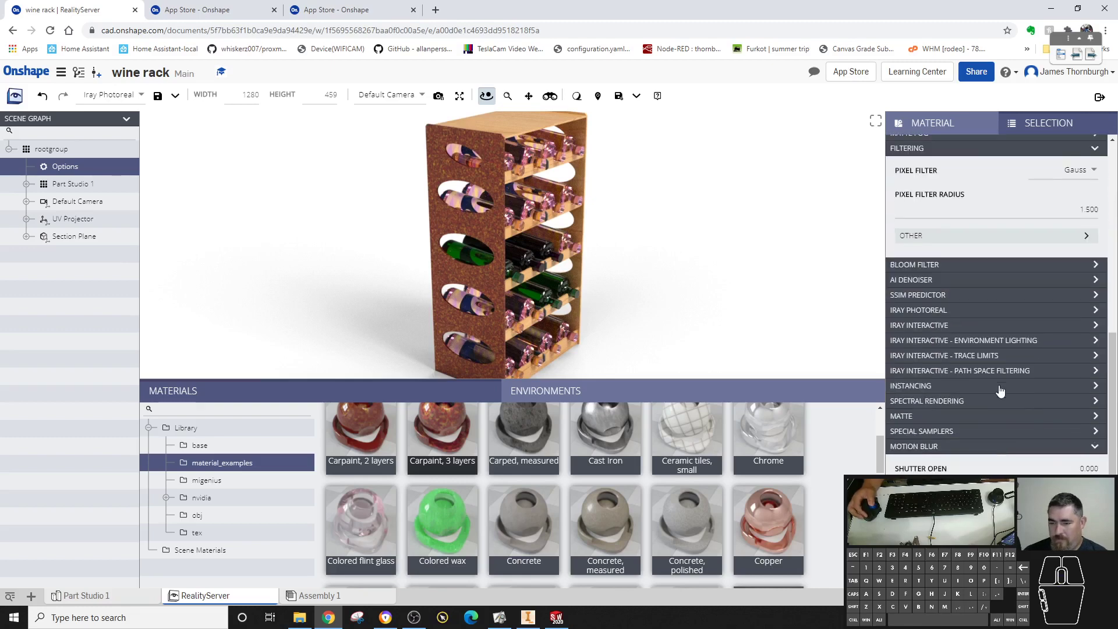
scroll(1004, 449, "down", 1)
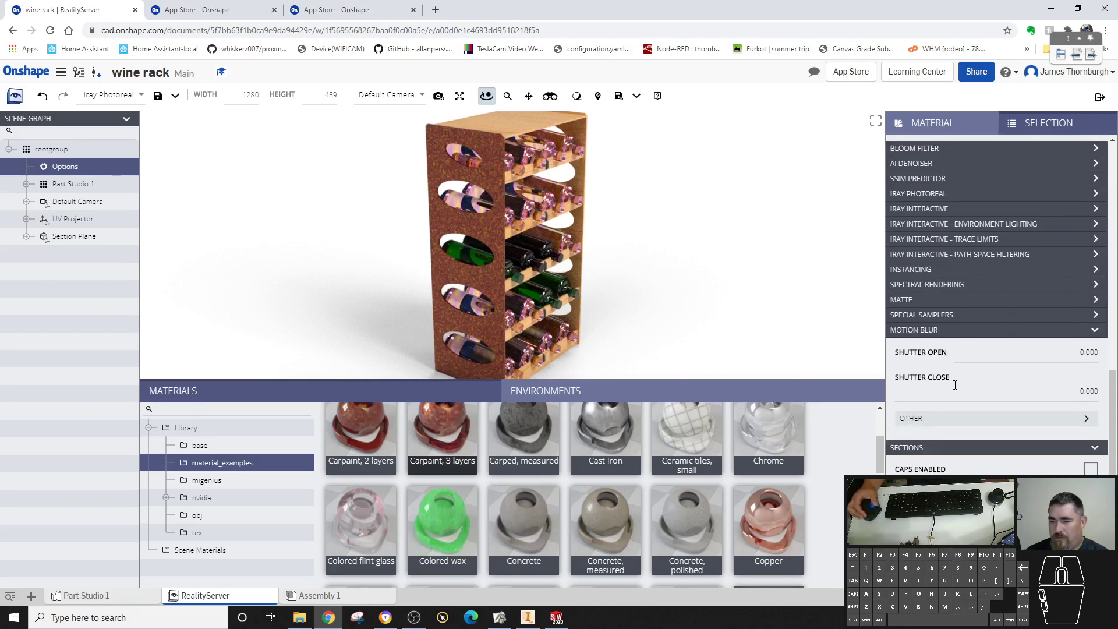
scroll(956, 382, "up", 1)
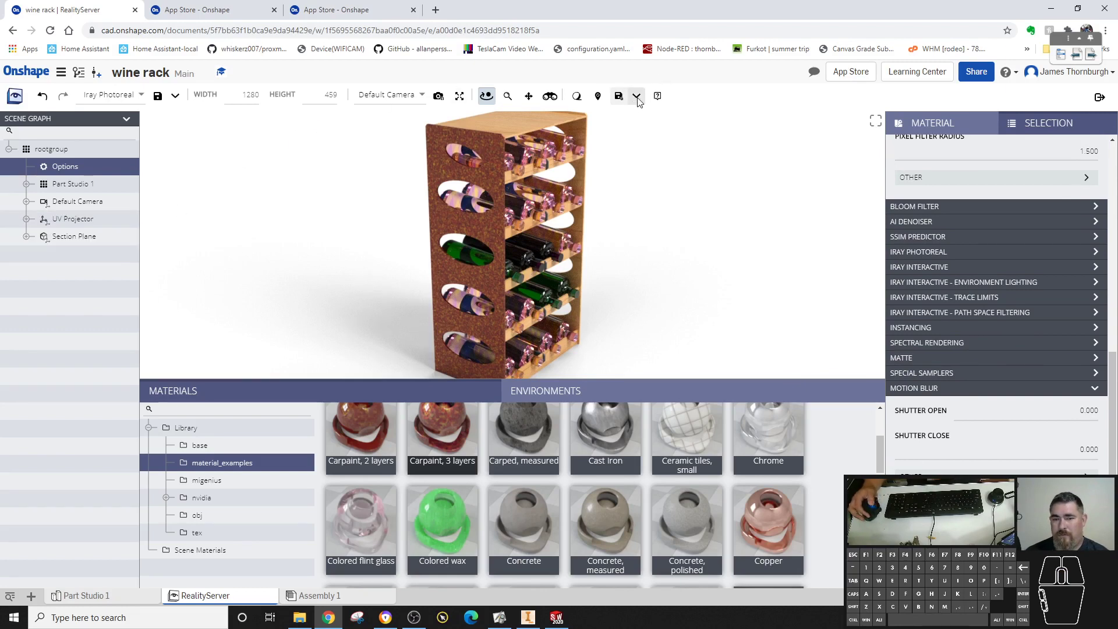
Render the current view of the wine rack to disk as a JPG at Production quality
scroll(651, 408, "up", 2)
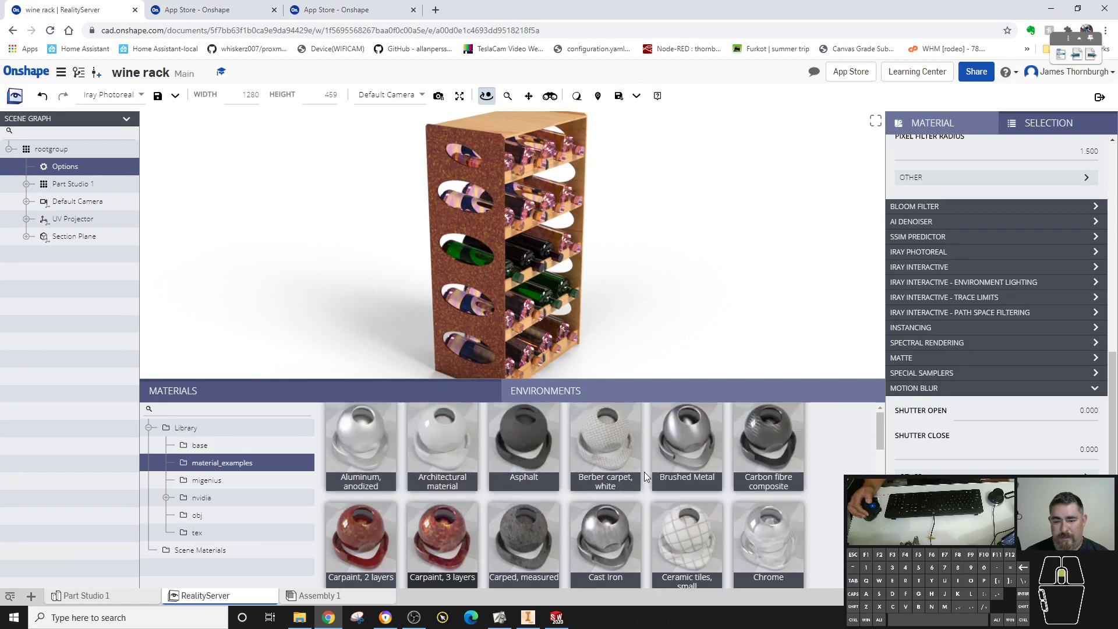
left_click(637, 96)
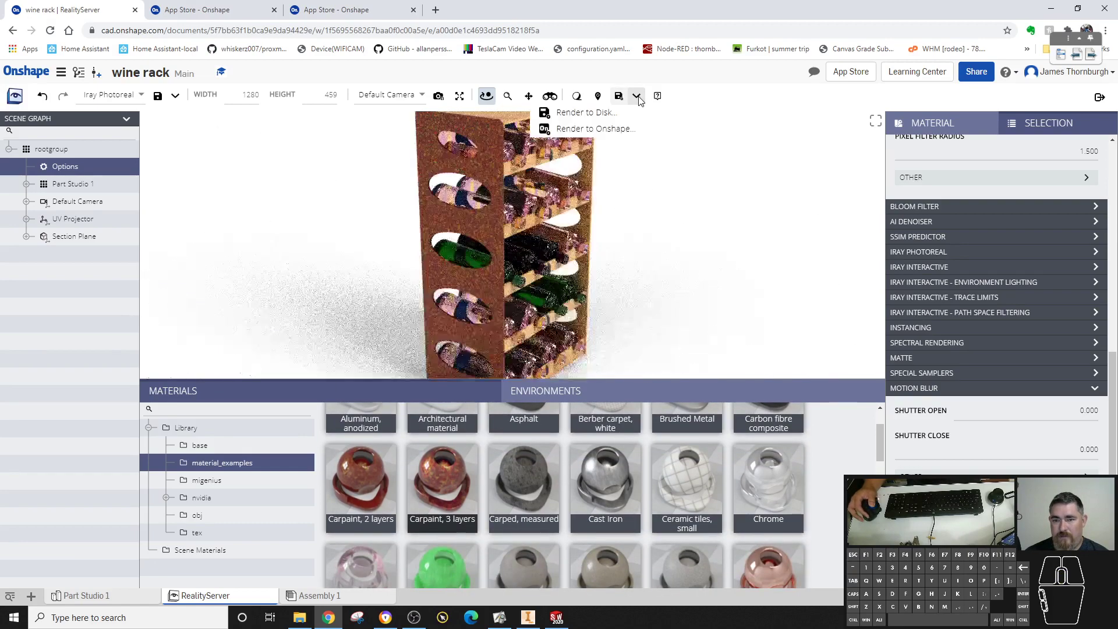
left_click(592, 113)
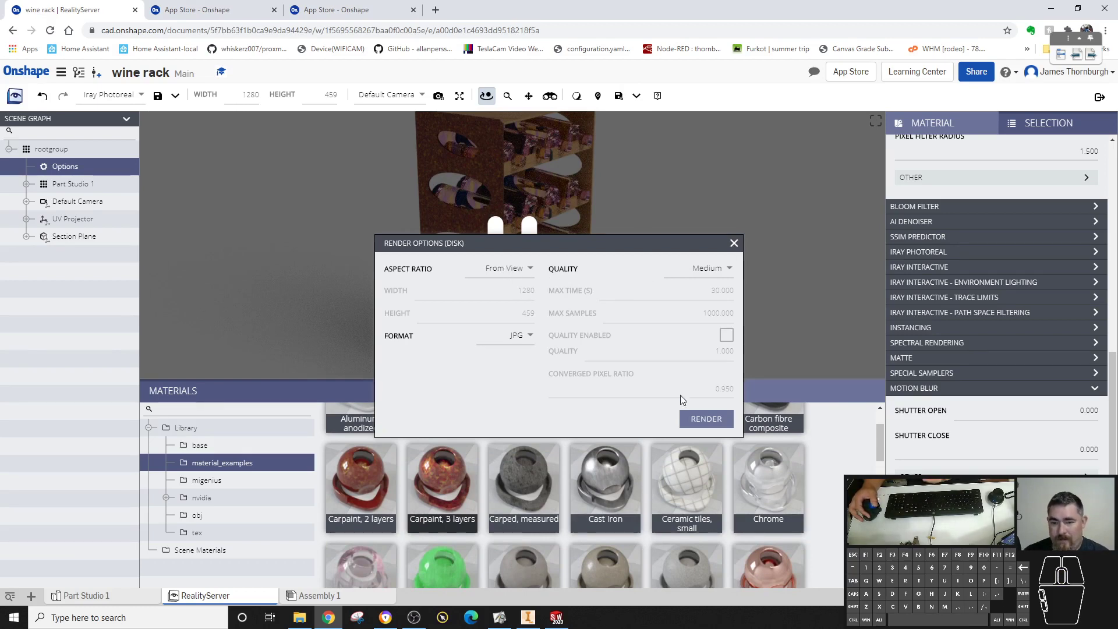
left_click(724, 269)
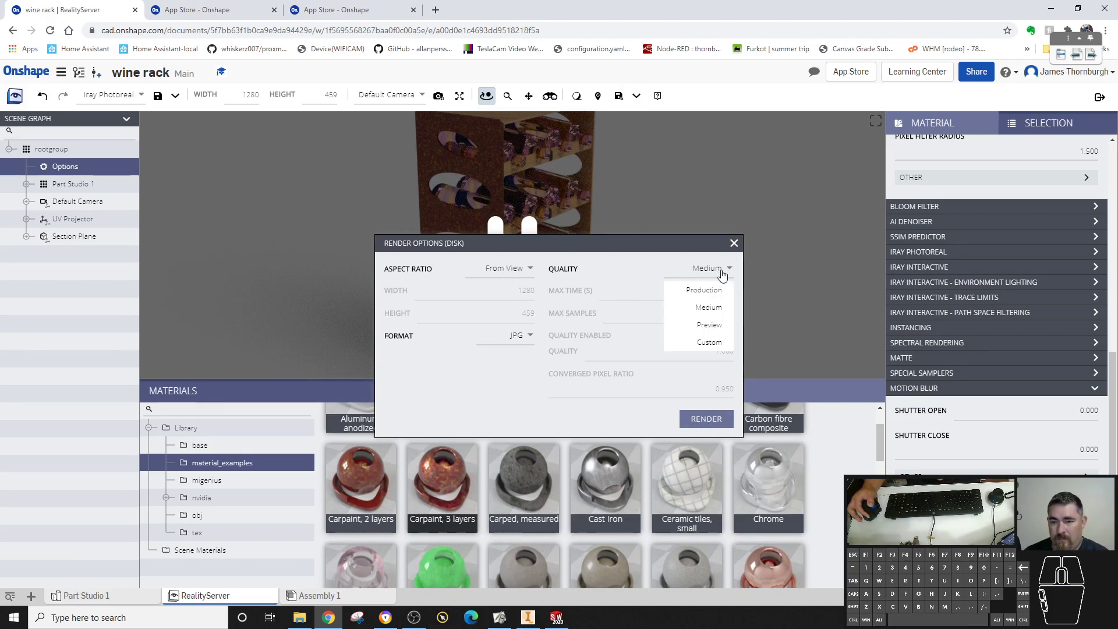
left_click(702, 290)
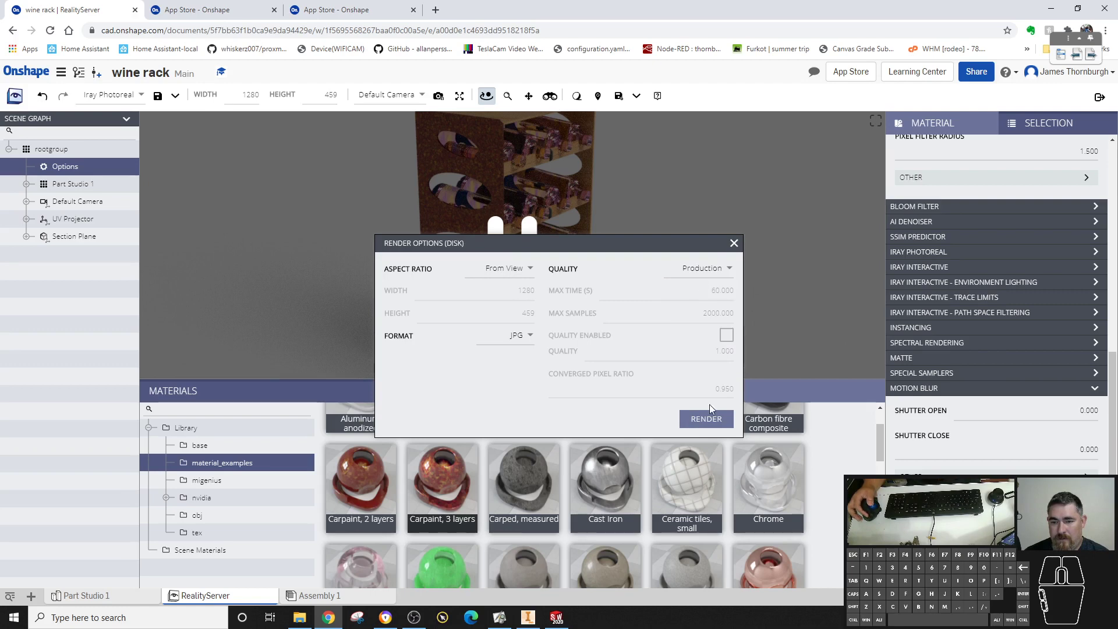
left_click(709, 422)
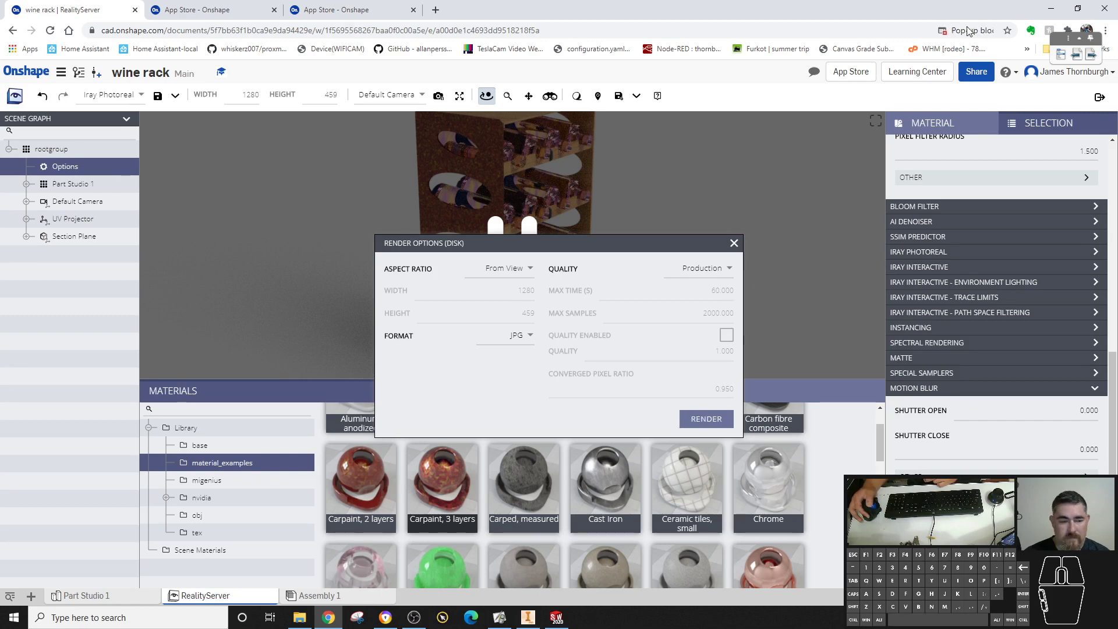
Allow the browser to always show pop-ups and redirects from cad.onshape.com
left_click(990, 31)
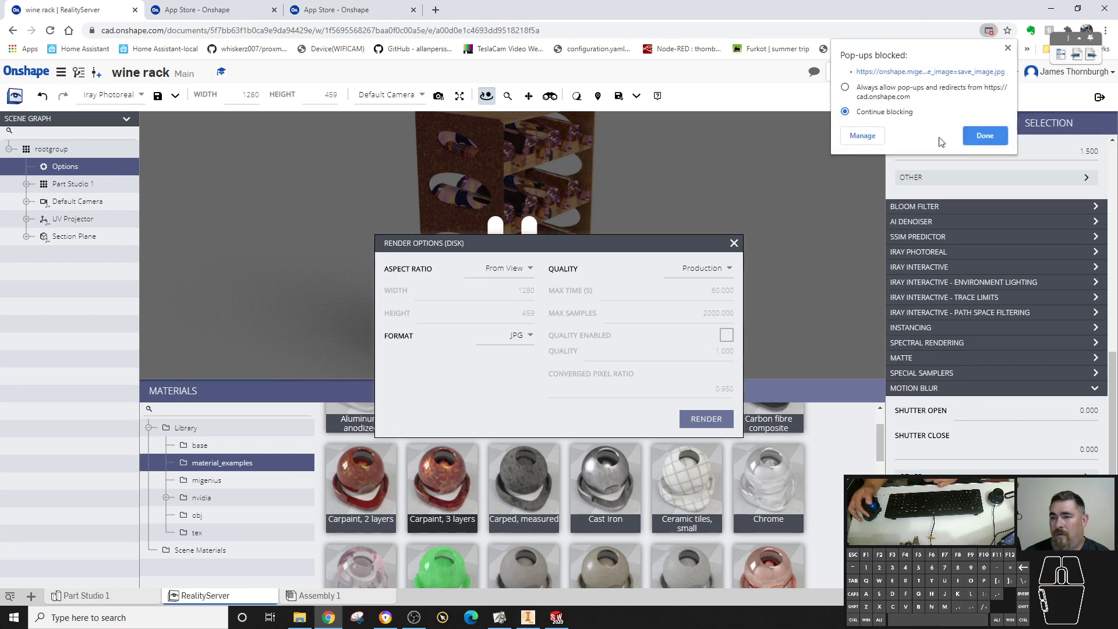
left_click(883, 89)
left_click(990, 137)
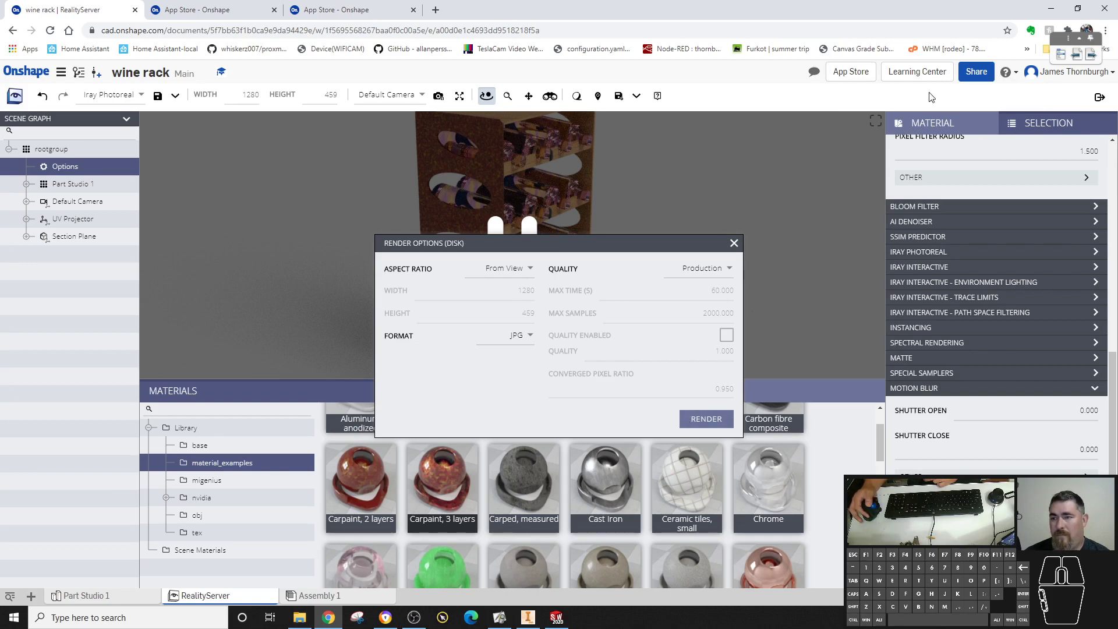
left_click(976, 29)
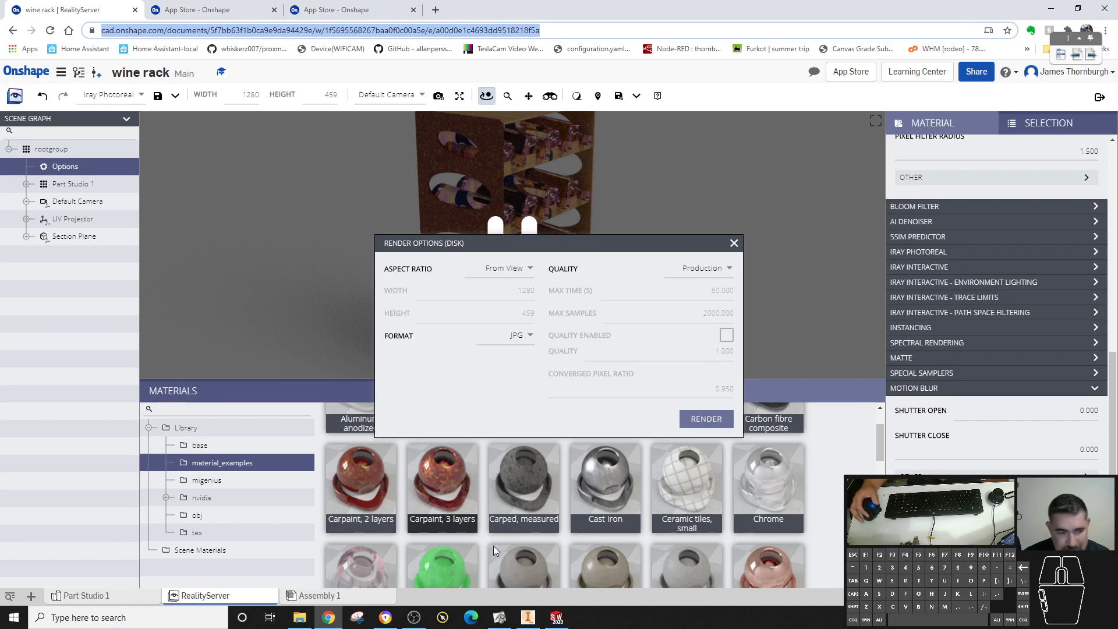
left_click(1106, 30)
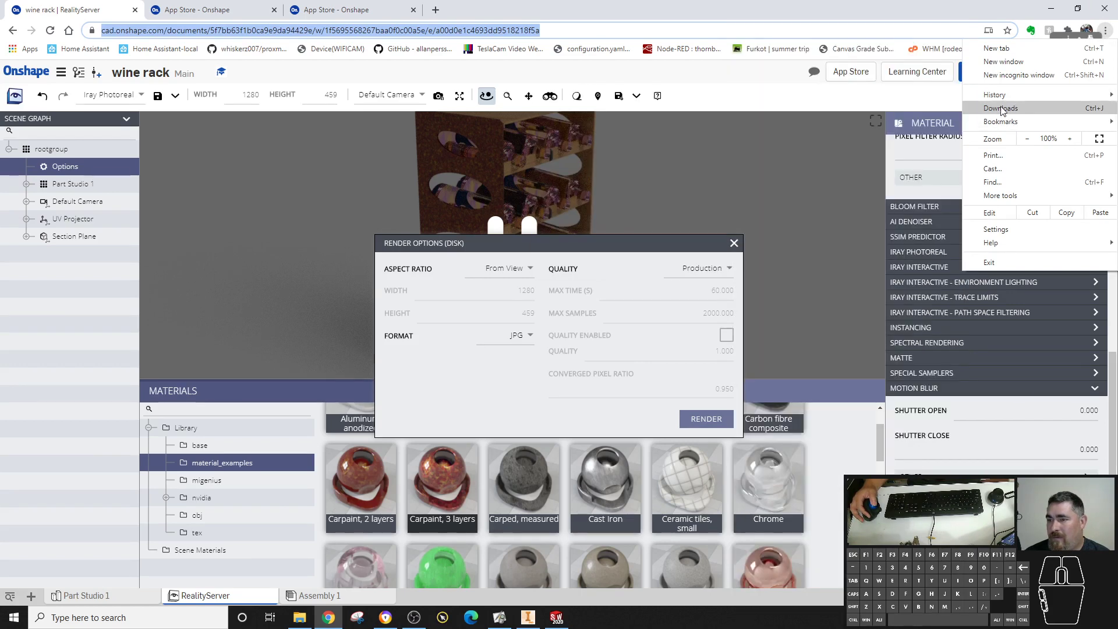
left_click(999, 231)
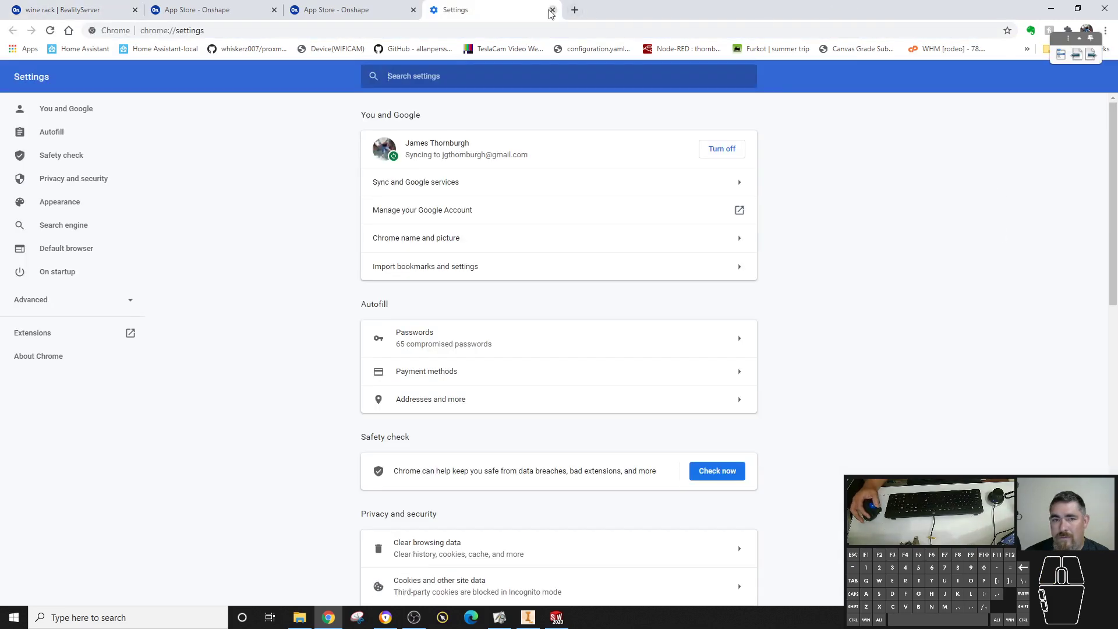
left_click(552, 9)
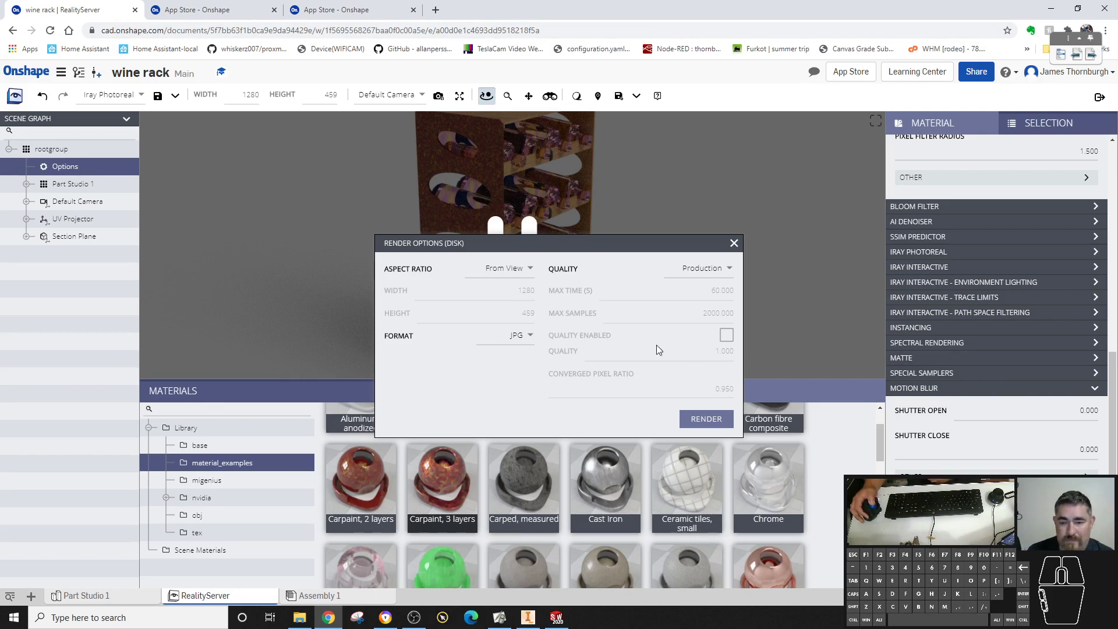
left_click(706, 419)
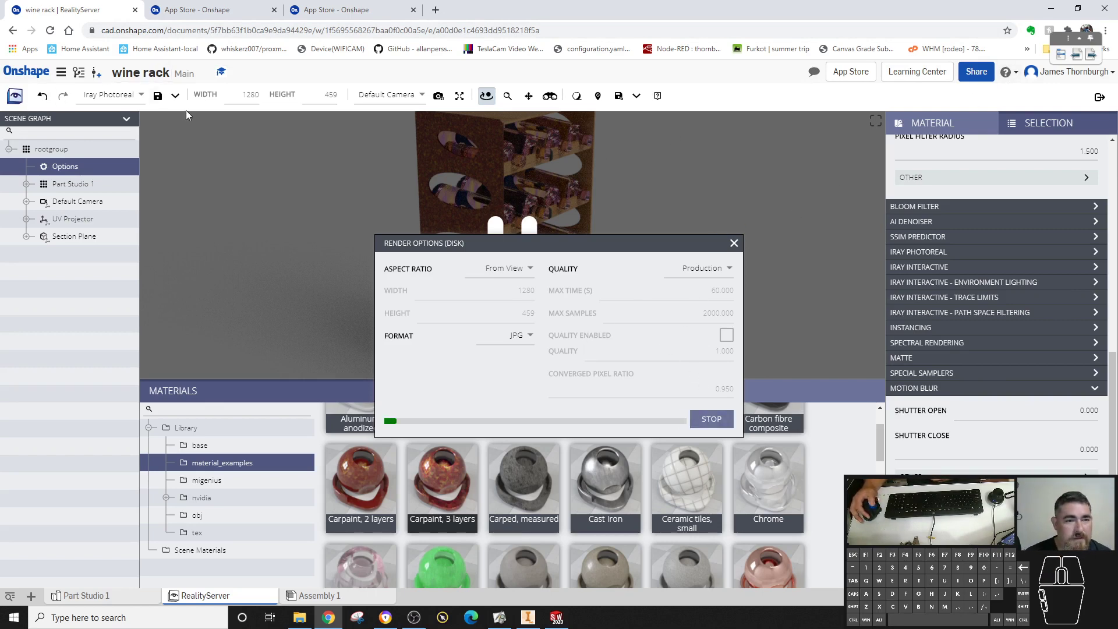
left_click(636, 96)
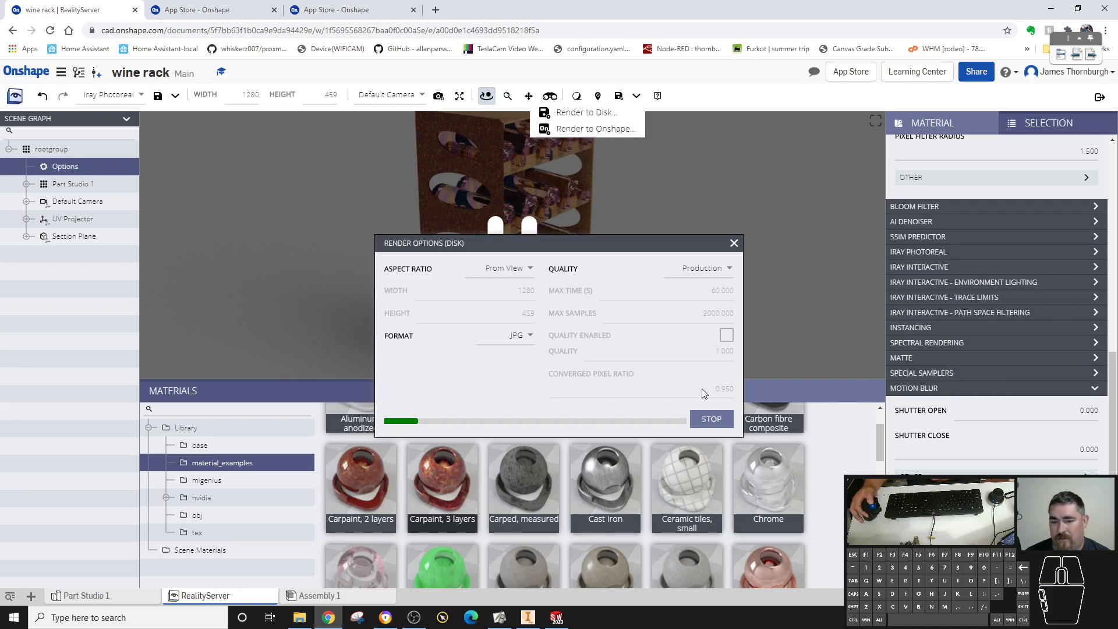
left_click(711, 418)
Render the current view to Onshape as a JPG at Production quality, and close the render options
left_click(604, 129)
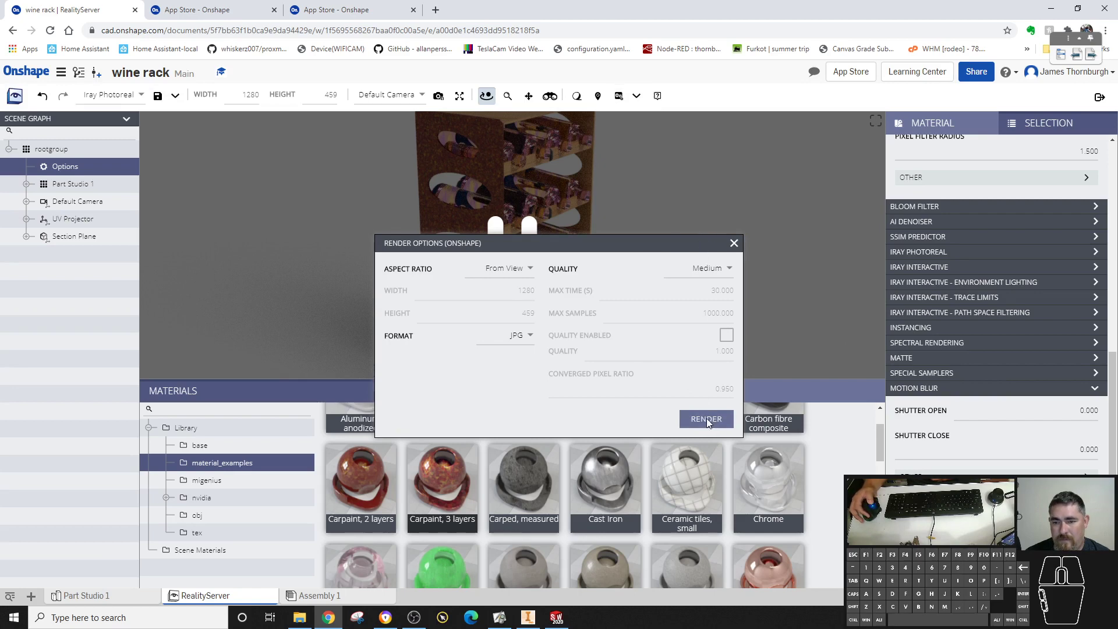
left_click(715, 268)
left_click(710, 287)
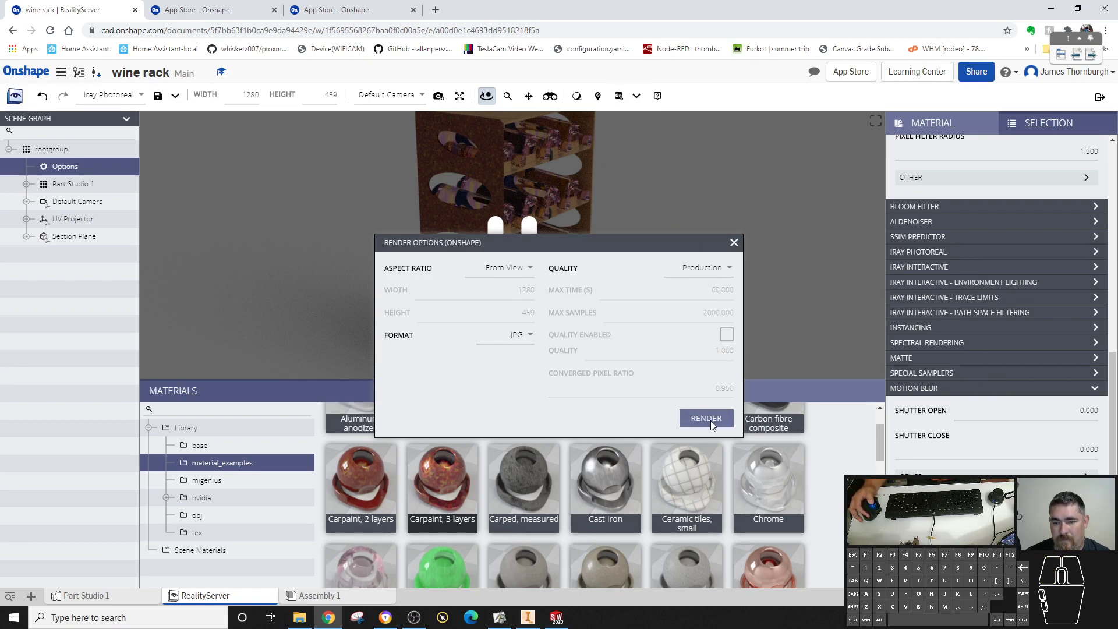
left_click(708, 420)
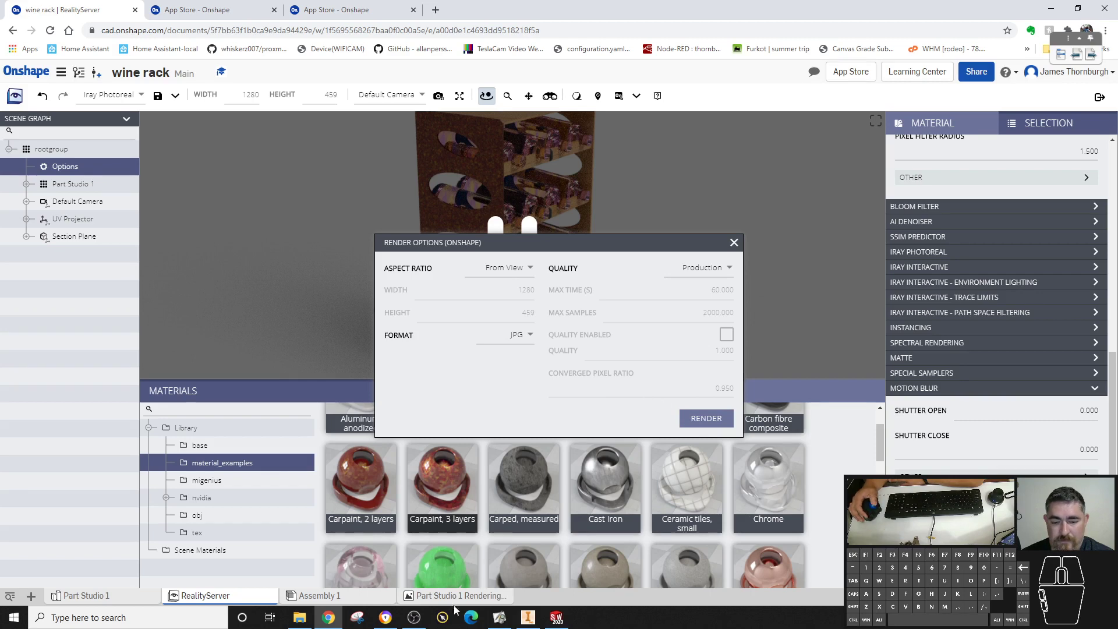
left_click(734, 243)
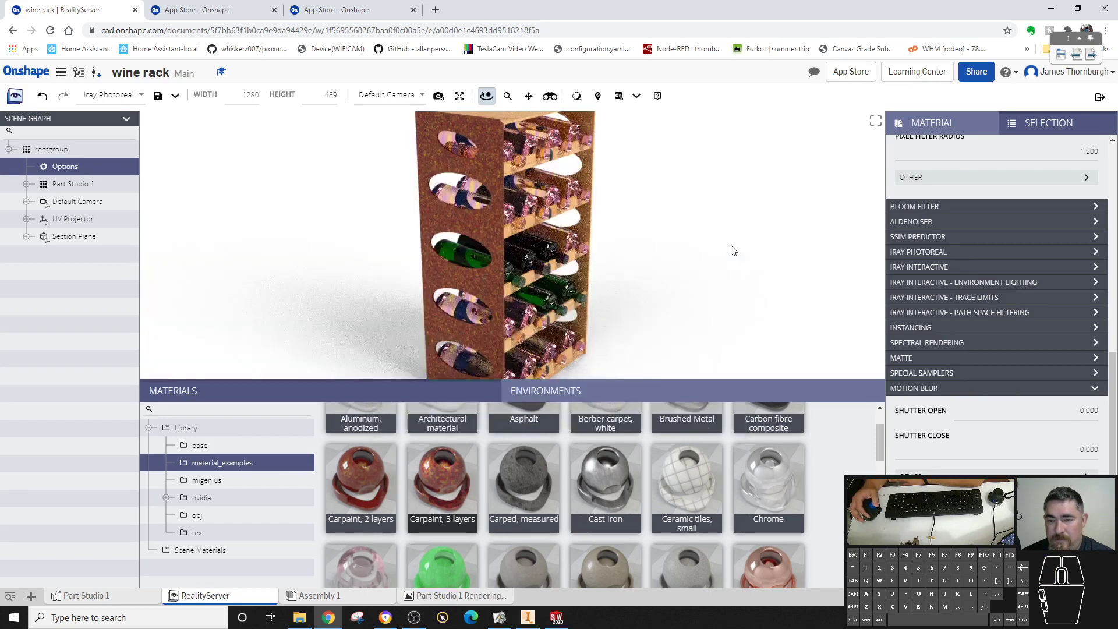
Open the Part Studio 1 rendering in the document and save its image as a JPEG in the Pictures folder
left_click(463, 595)
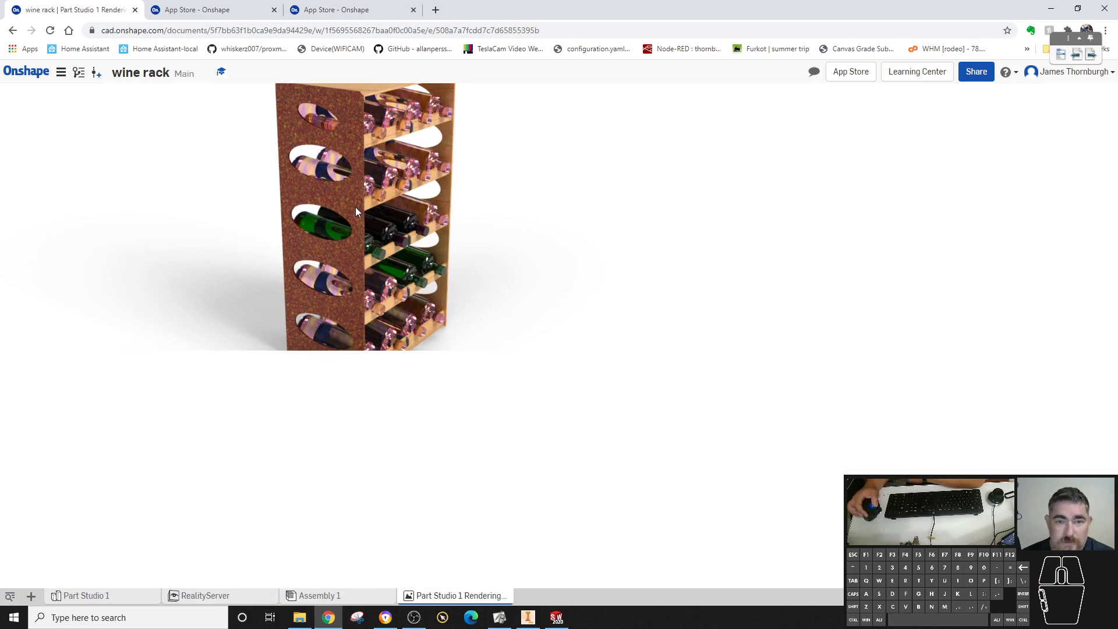
right_click(358, 167)
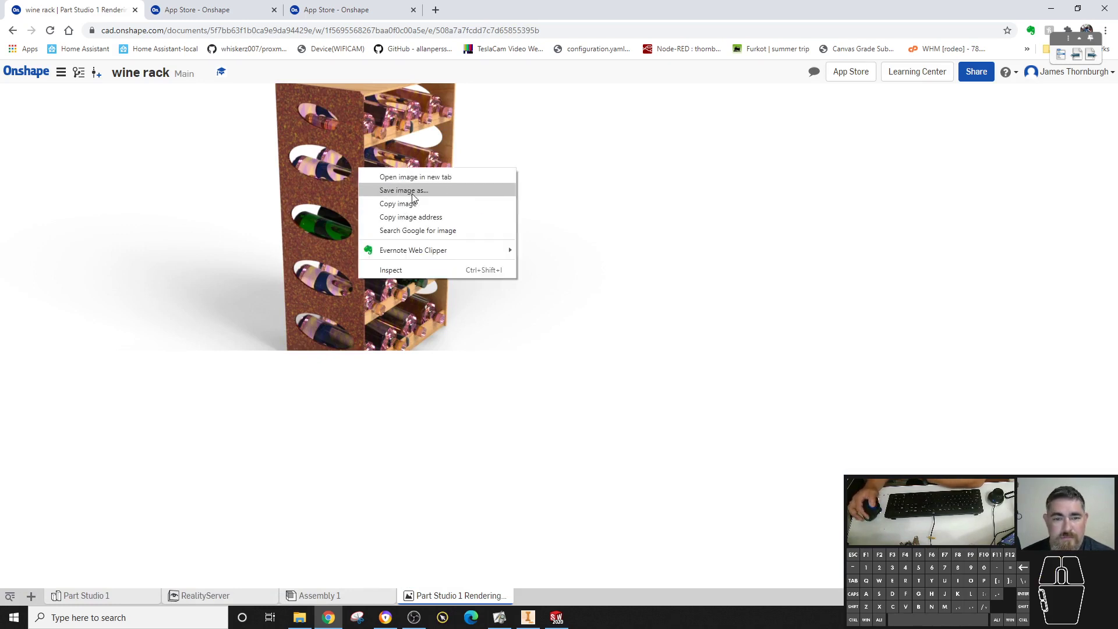
left_click(413, 191)
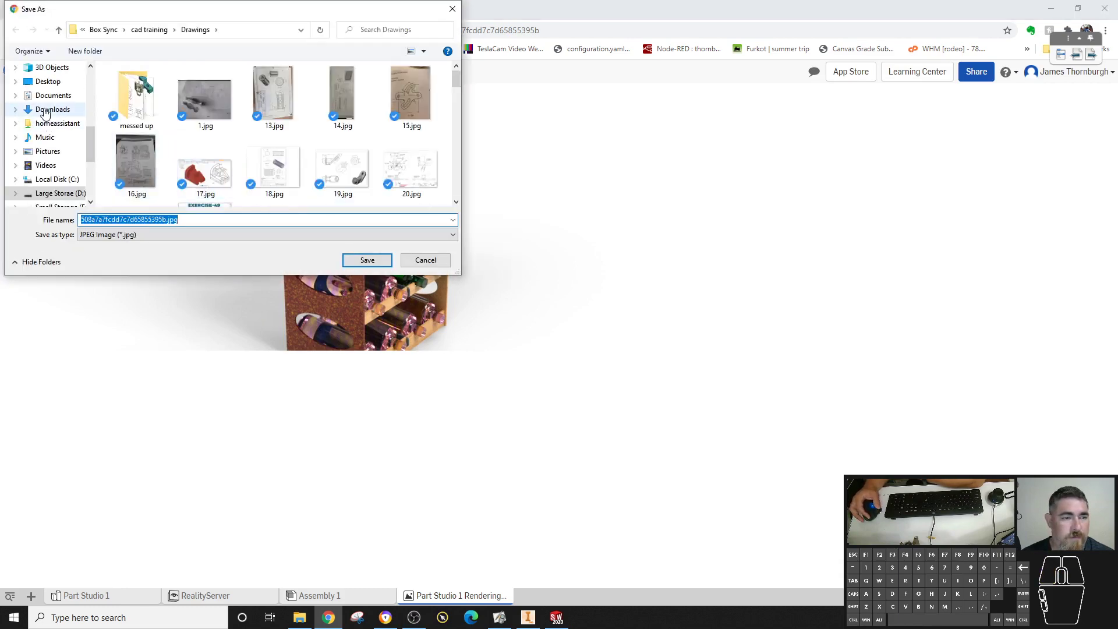
left_click(48, 152)
left_click(367, 260)
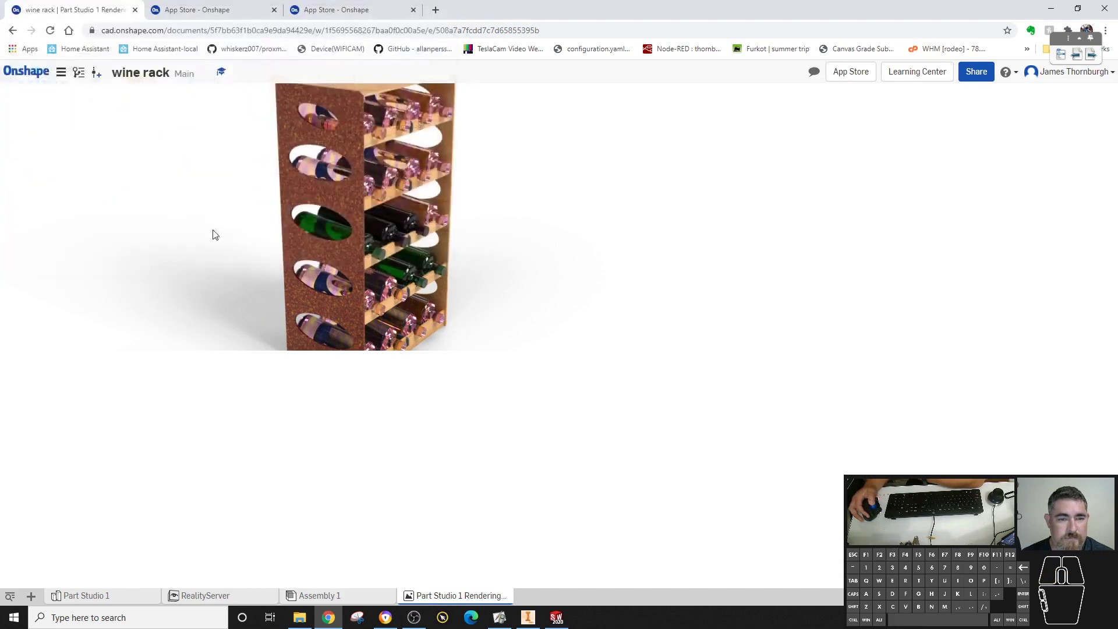
Open the saved render in Photos, inspect the wine rack up close, and close the viewer
left_click(43, 590)
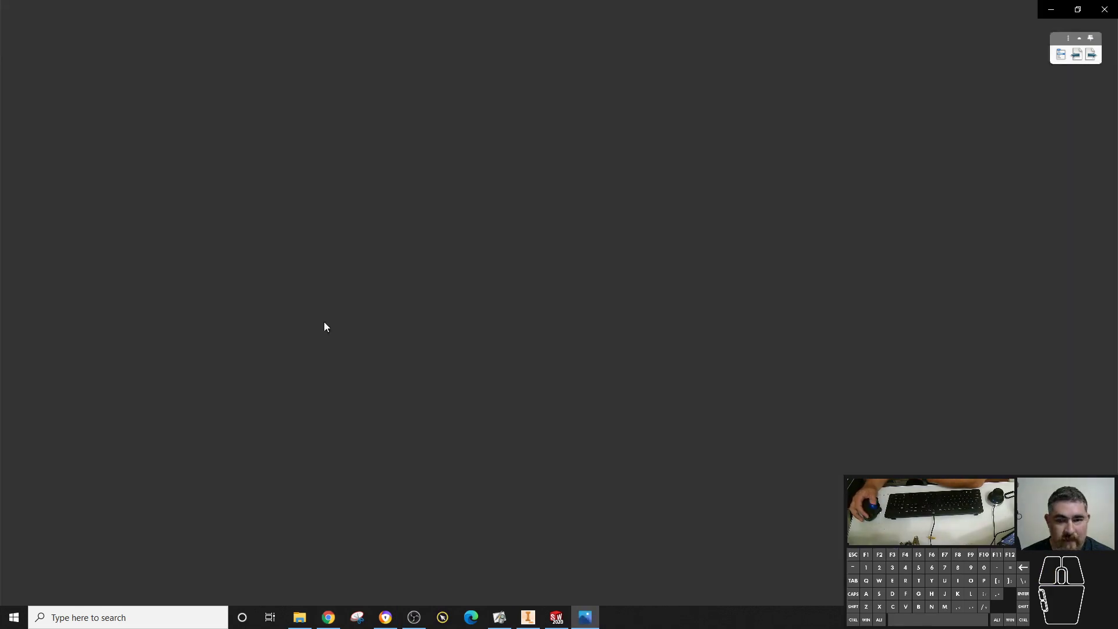
scroll(554, 308, "up", 3, "ctrl")
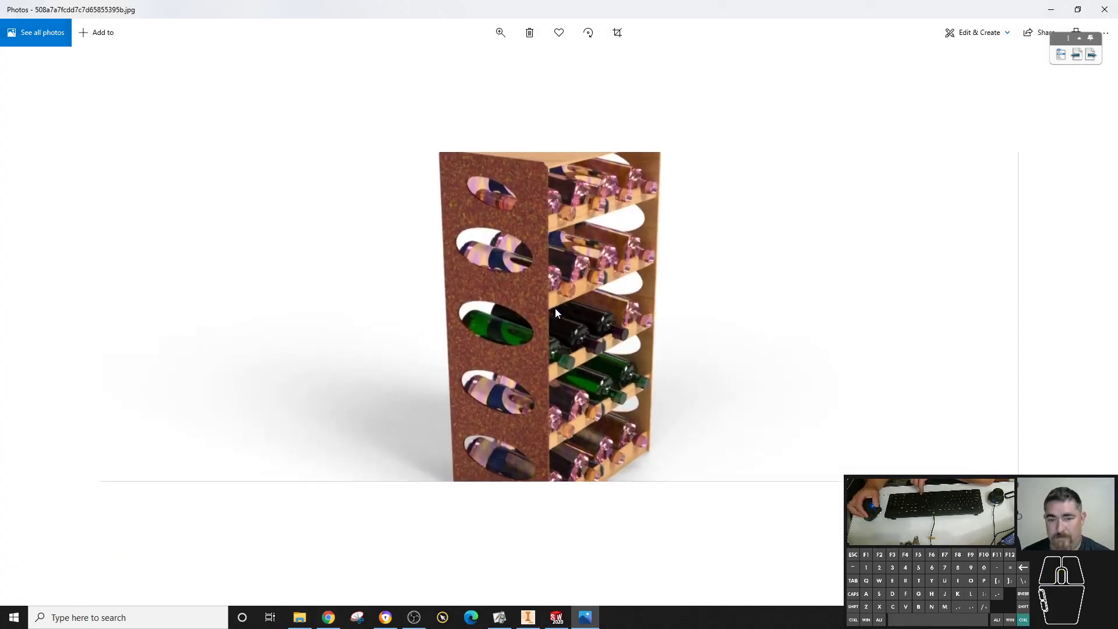
scroll(685, 272, "down", 3, "ctrl")
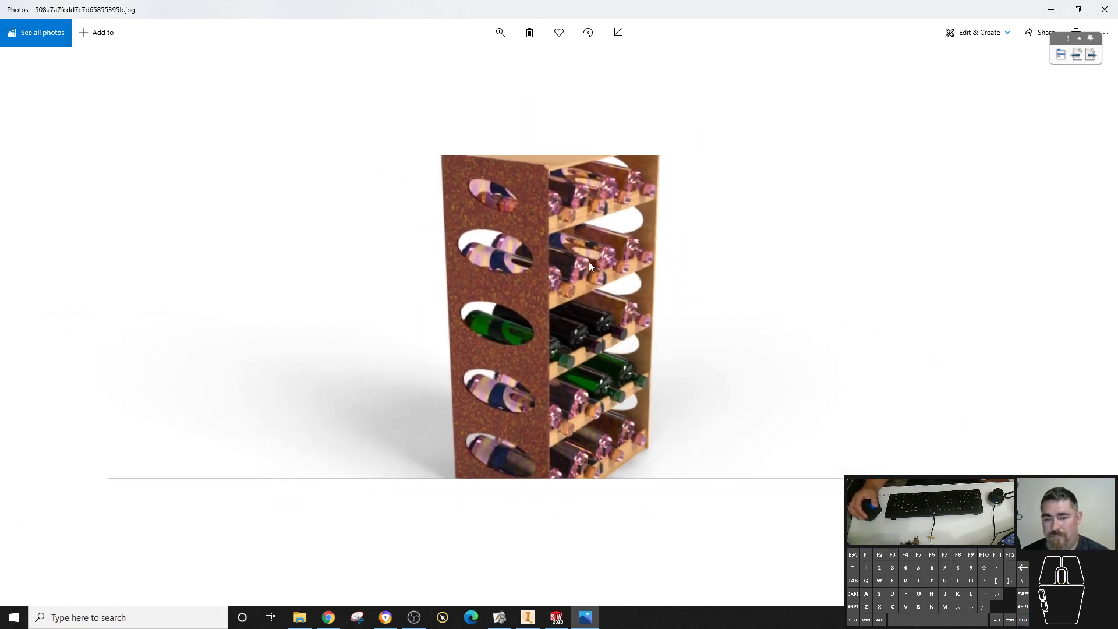
left_click(1105, 9)
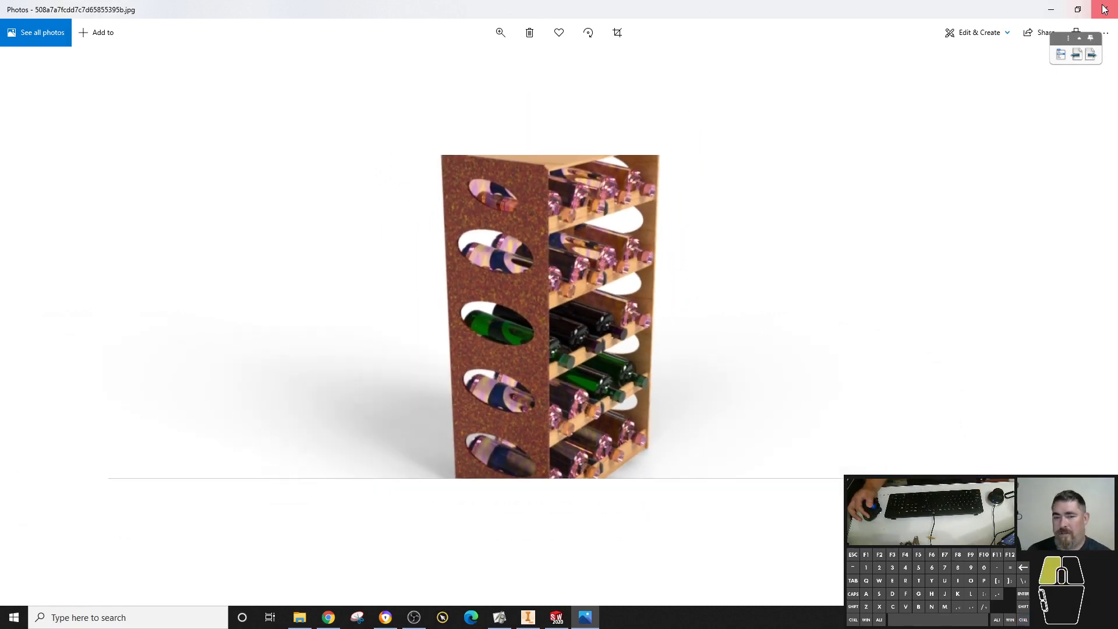
left_click_drag(1105, 9, 593, 125)
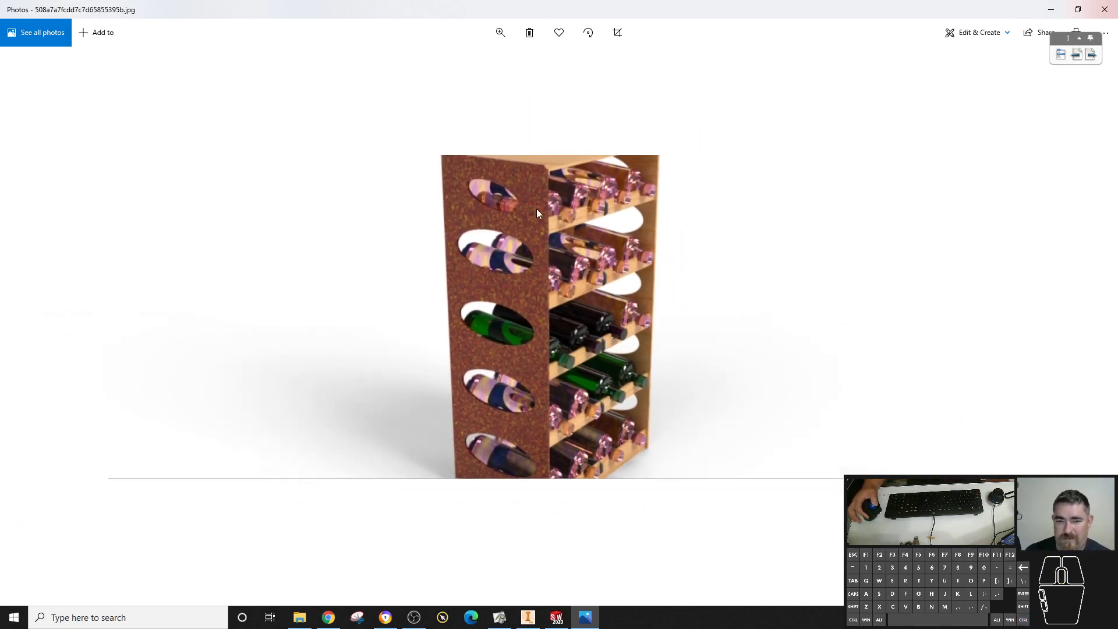
left_click(1103, 8)
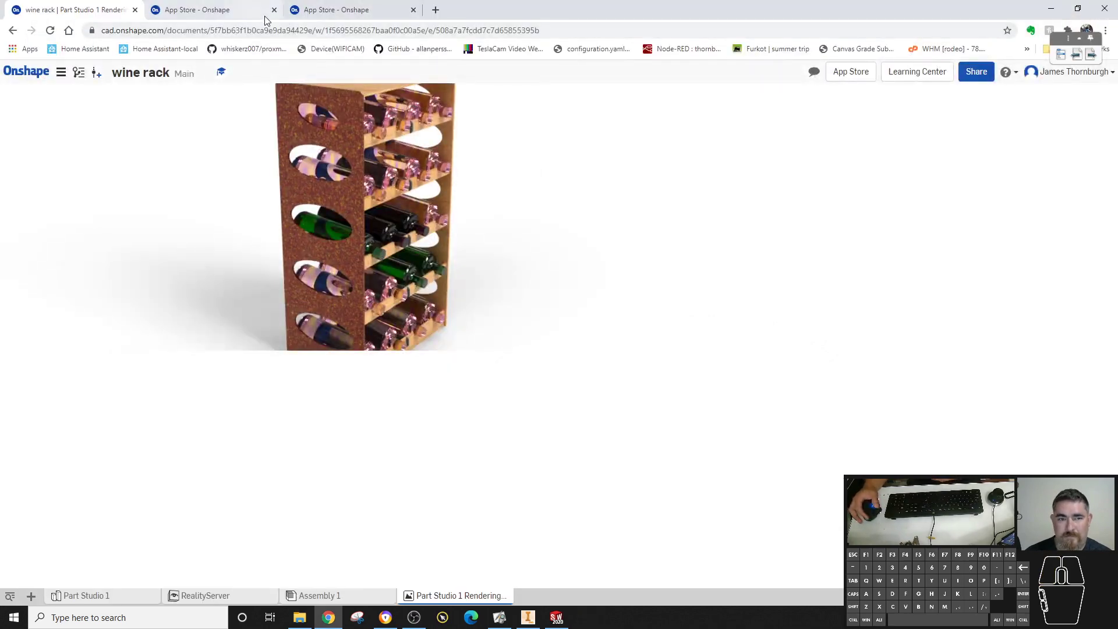
Return to the RealityServer scene and browse the AEC material categories within the nvidia vMaterials library
left_click(317, 11)
left_click(76, 10)
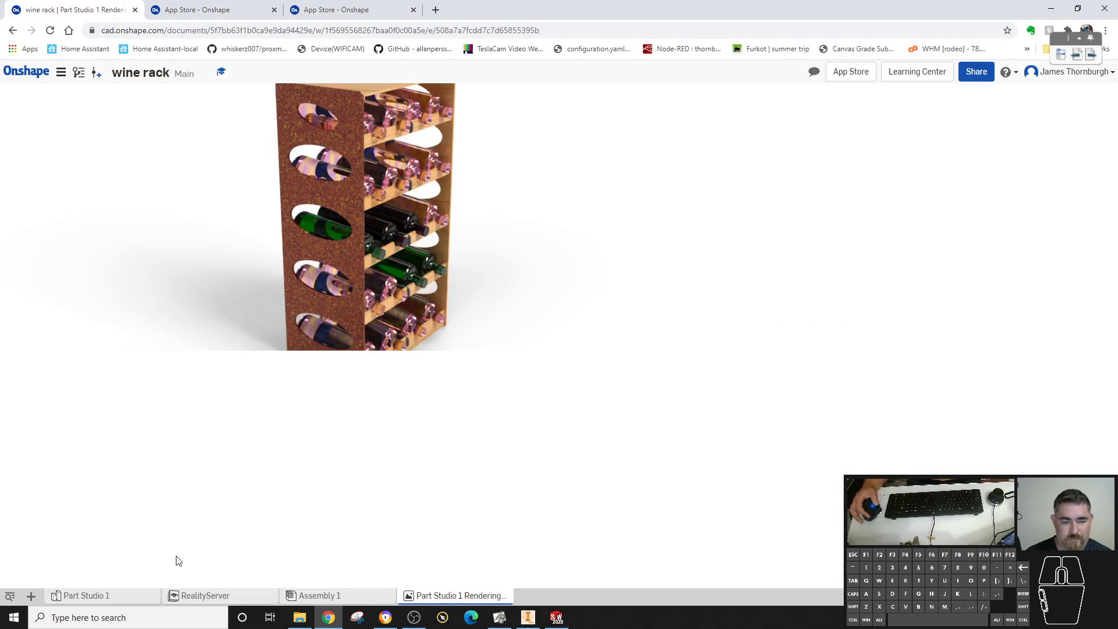
left_click(223, 594)
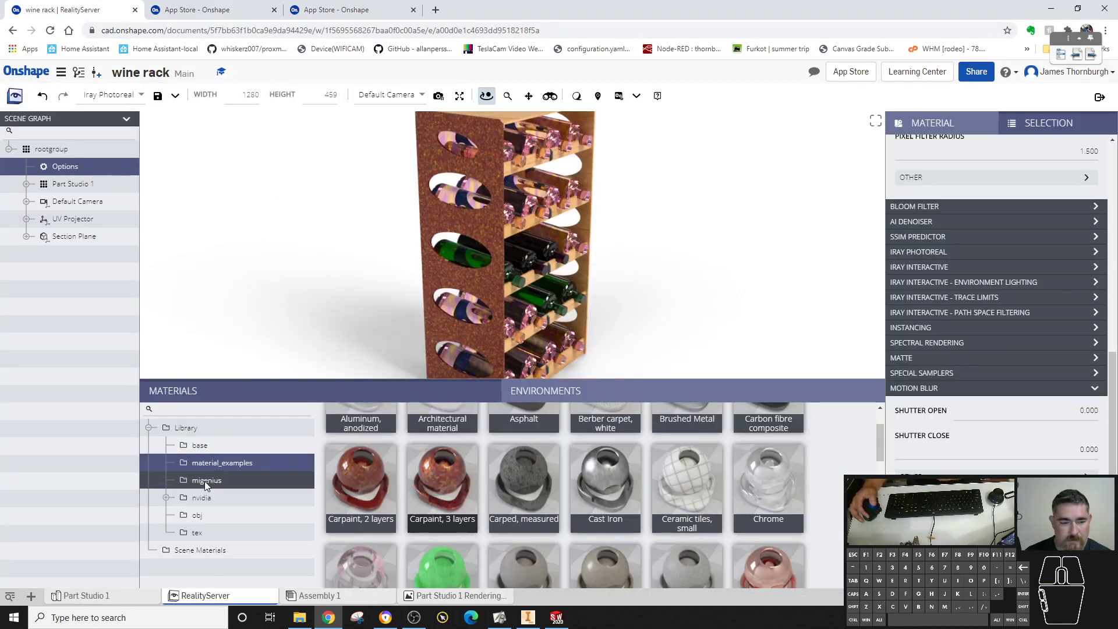
left_click(166, 498)
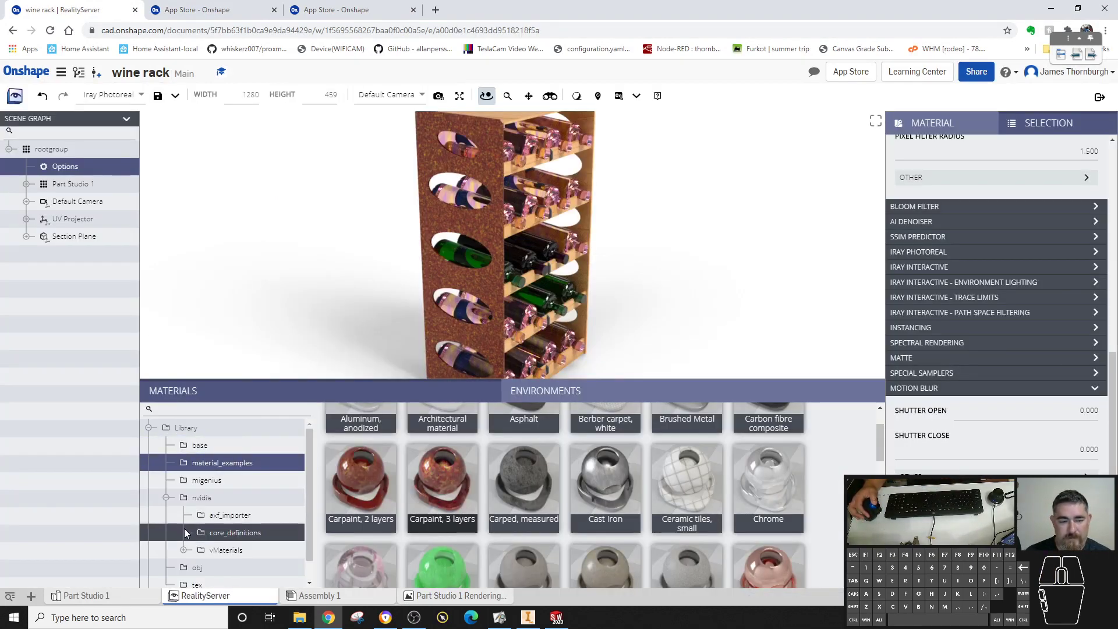
left_click(184, 550)
scroll(186, 550, "down", 1)
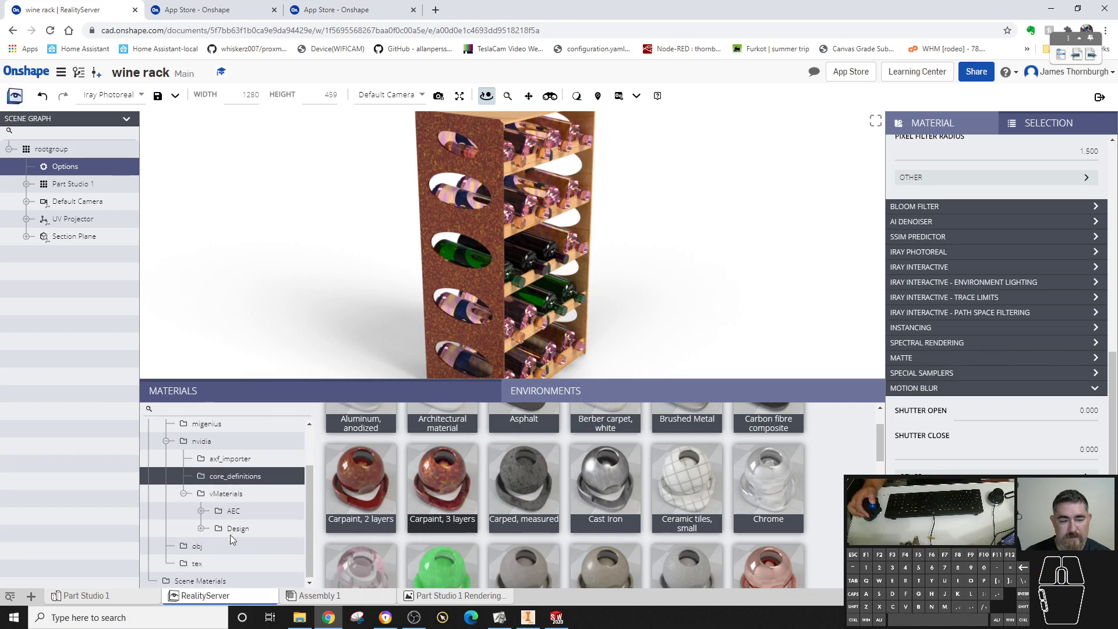
left_click(202, 511)
scroll(218, 510, "down", 1)
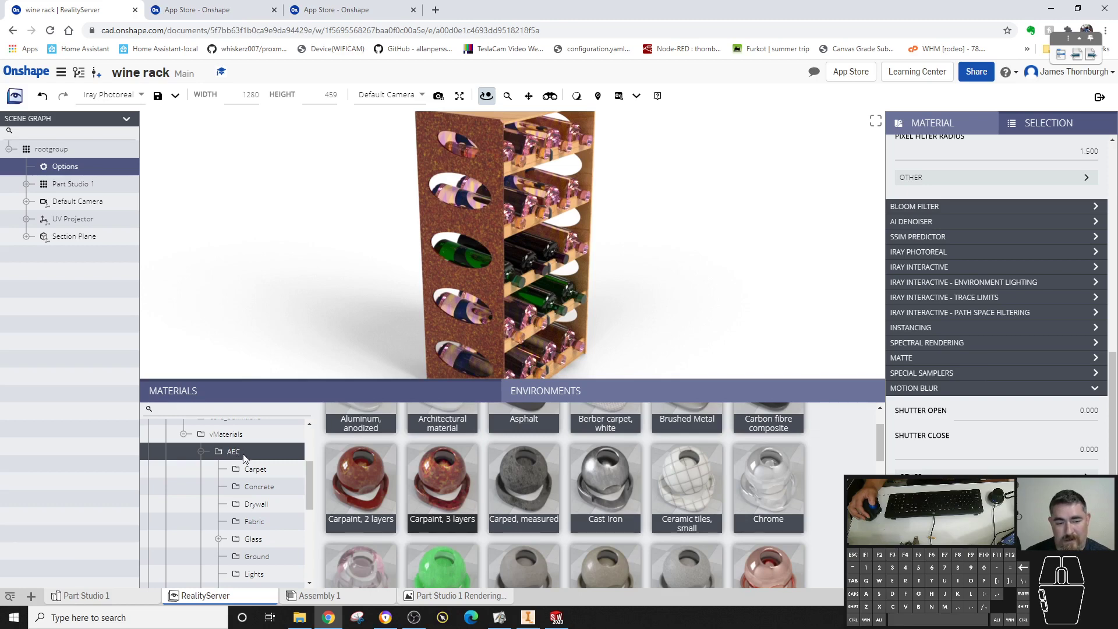
scroll(251, 473, "down", 2)
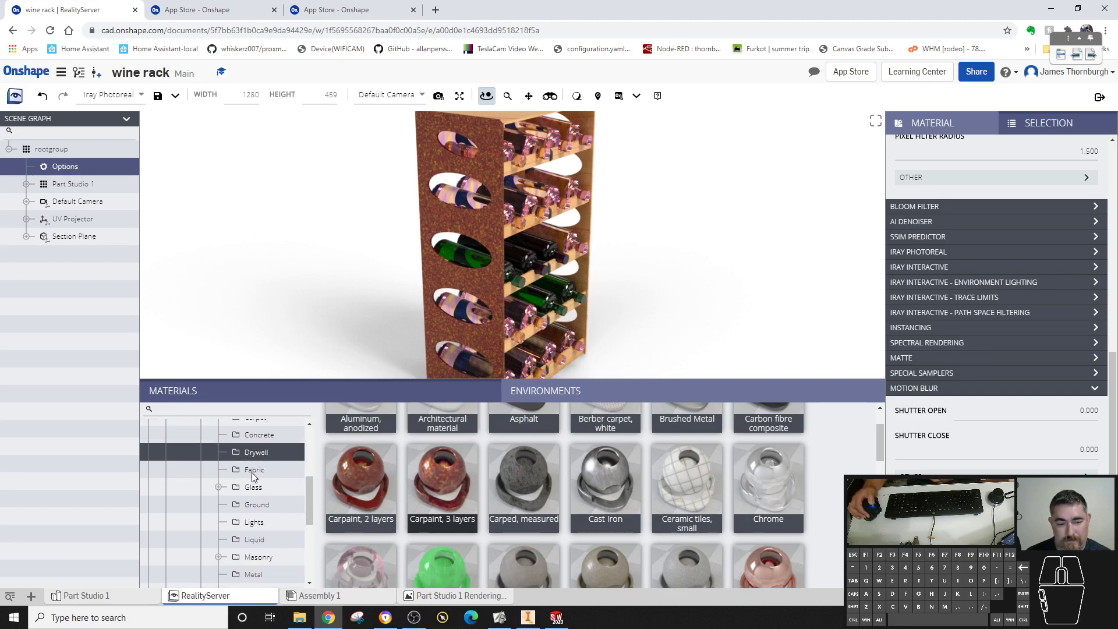
left_click(252, 446)
scroll(252, 449, "up", 1)
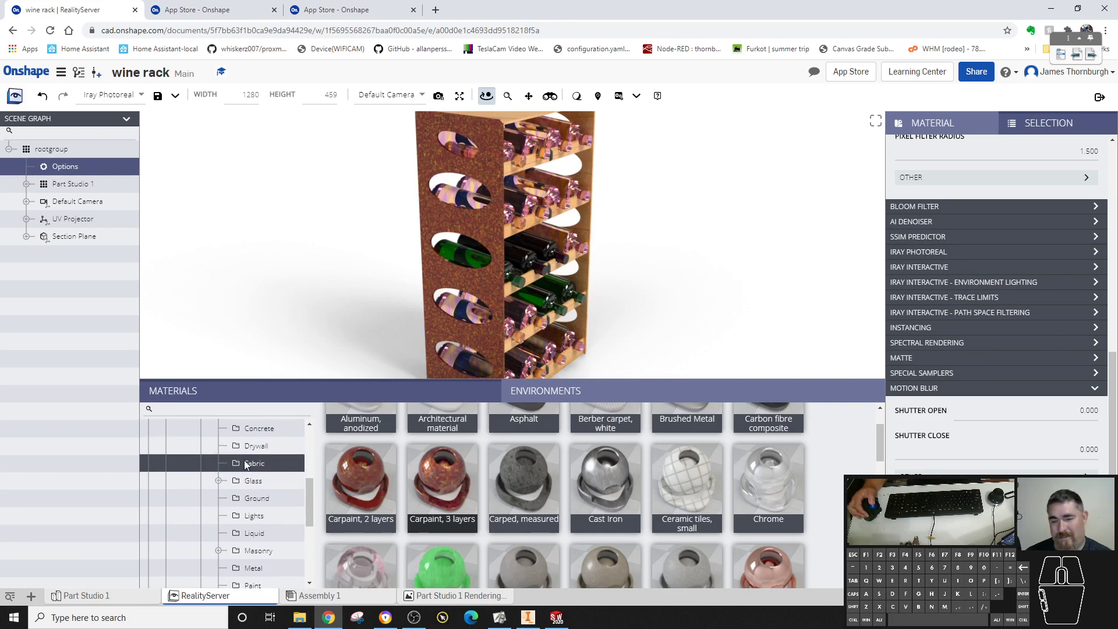
Browse the Lights and Liquid material categories in the nvidia vMaterials library
left_click(251, 516)
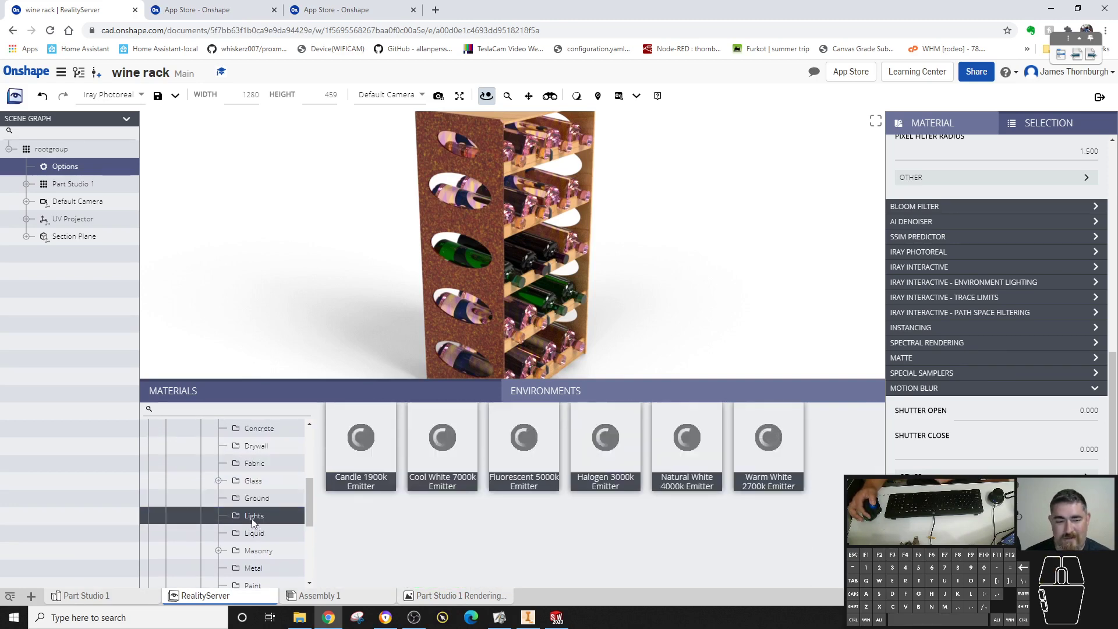
left_click(254, 533)
scroll(266, 521, "down", 1)
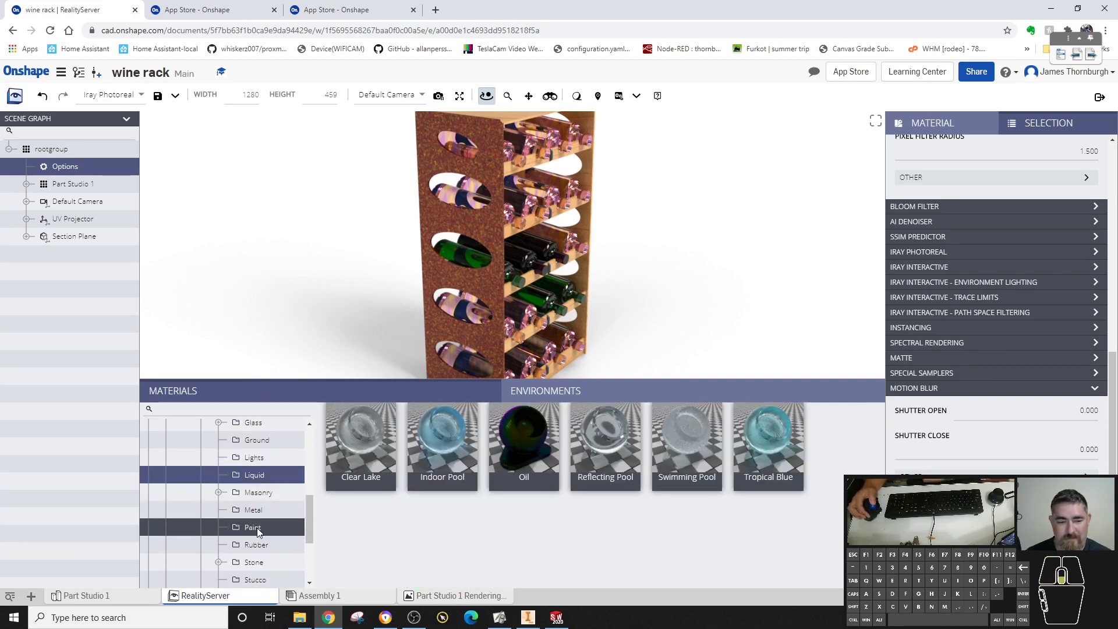
scroll(255, 527, "down", 1)
Apply the Maple Wood - Oiled material from the Wood category to the wine rack's side panel with the oval cutouts
left_click(252, 575)
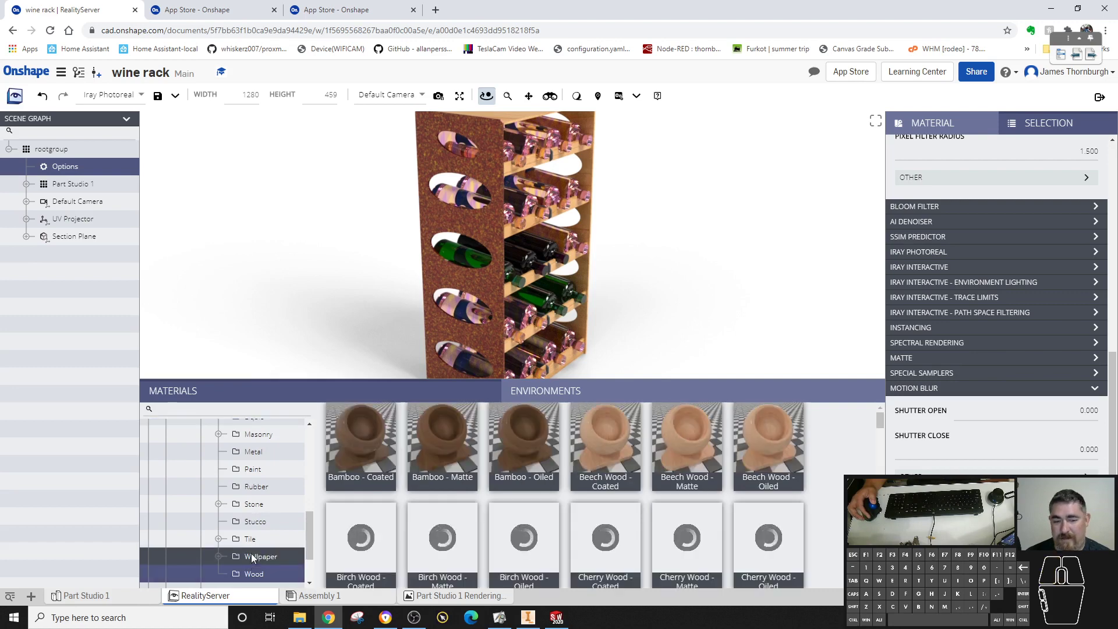
scroll(783, 466, "down", 10)
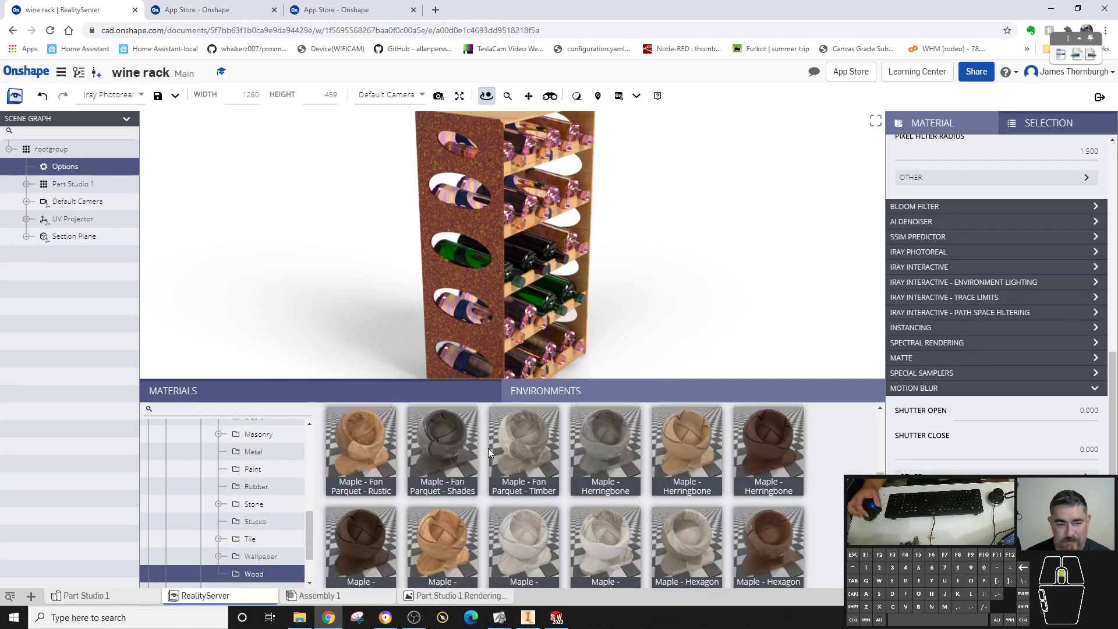
scroll(617, 547, "up", 5)
scroll(617, 546, "down", 6)
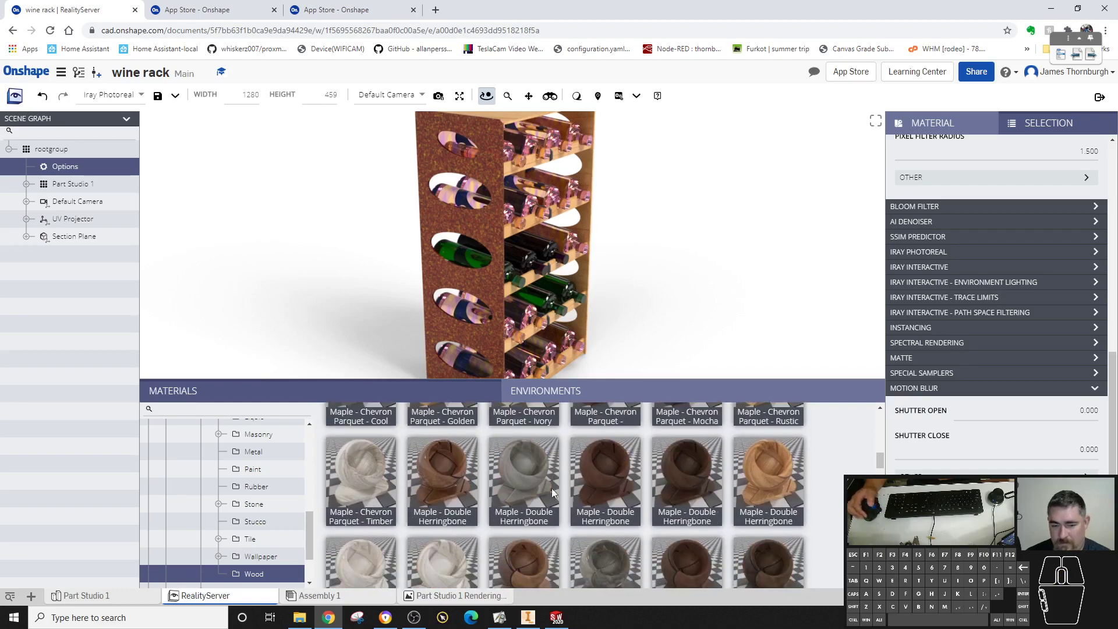
scroll(645, 498, "down", 5)
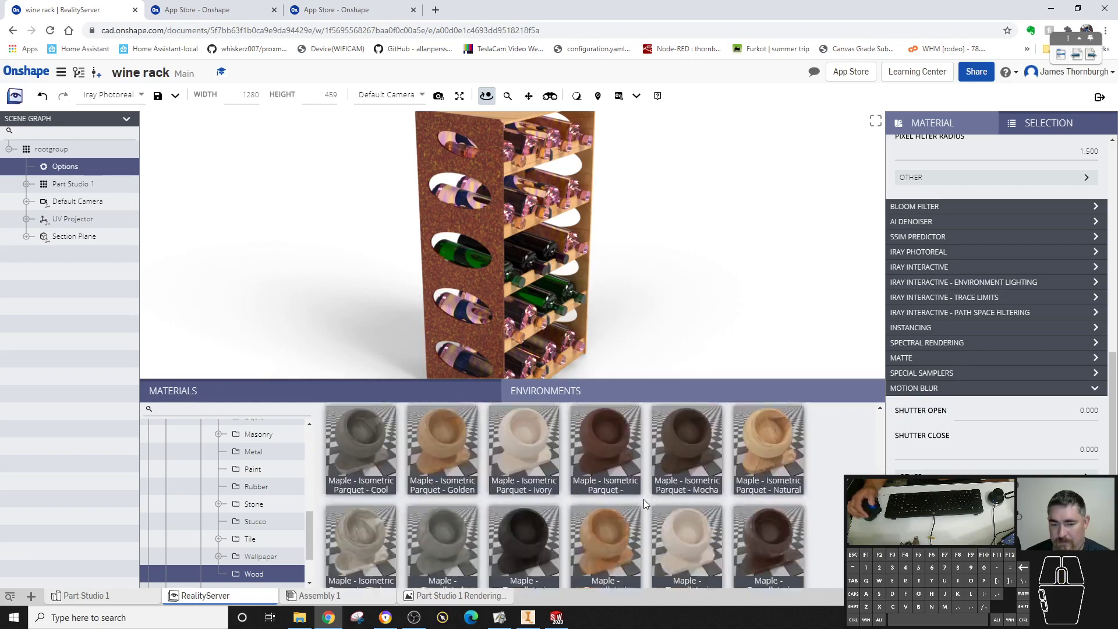
scroll(641, 472, "up", 1)
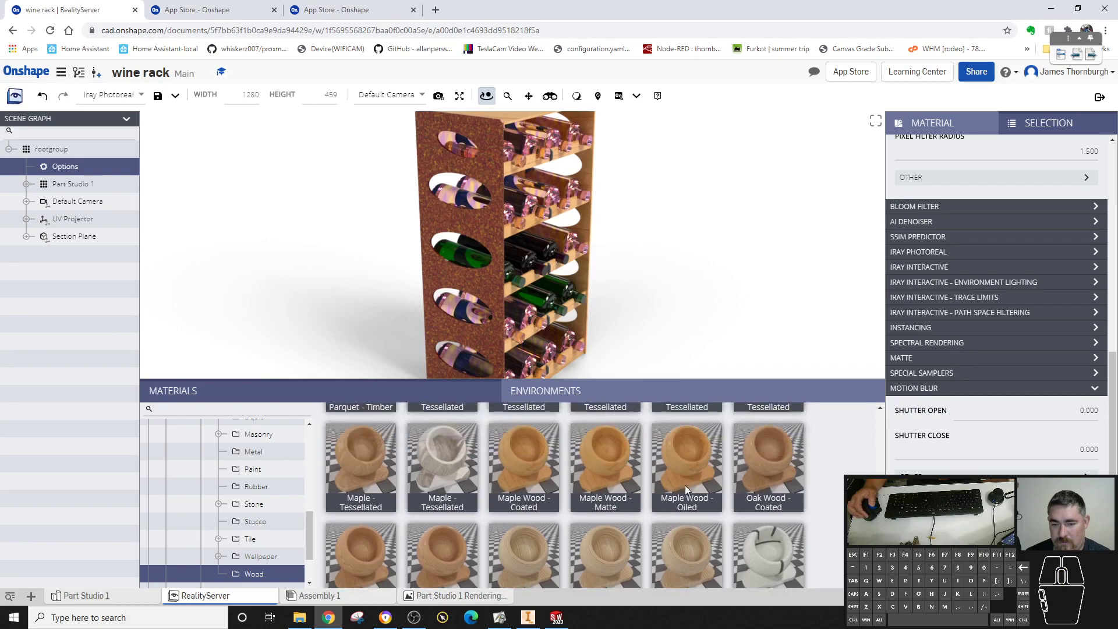
left_click(487, 342)
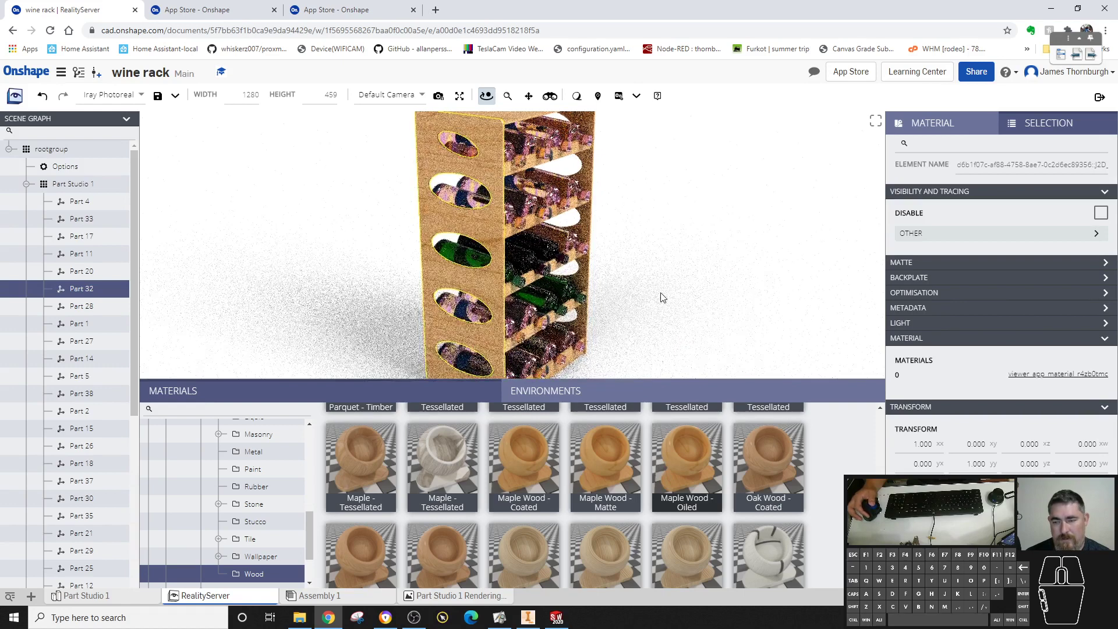
left_click(673, 259)
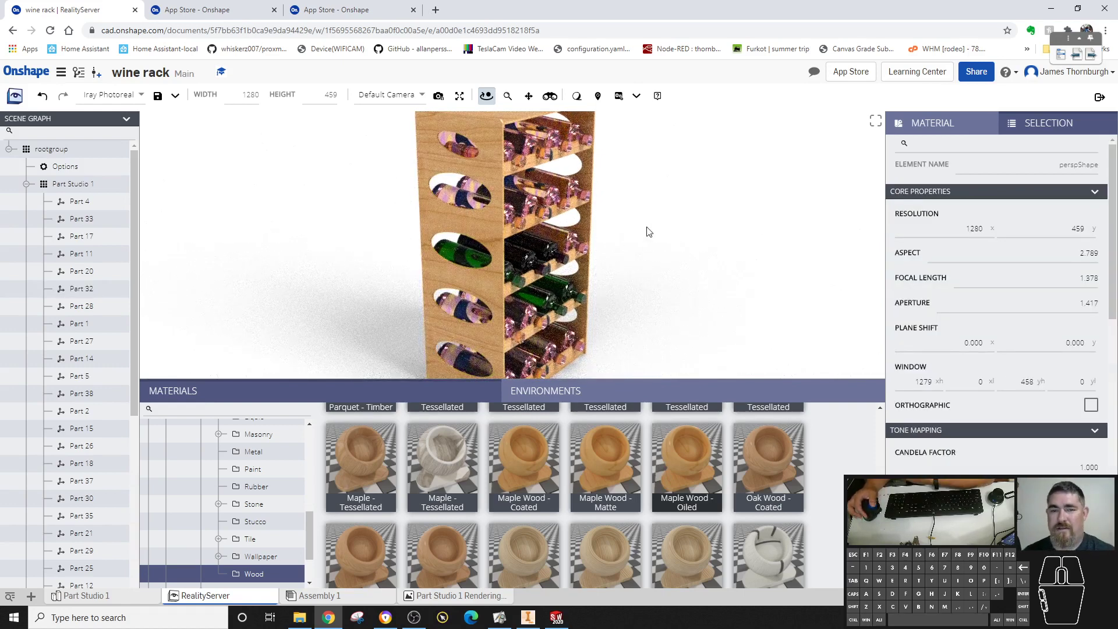
Apply the Abandoned Hall 01 environment to the wine rack scene
scroll(646, 258, "up", 1)
middle_click_drag(647, 253, 649, 243)
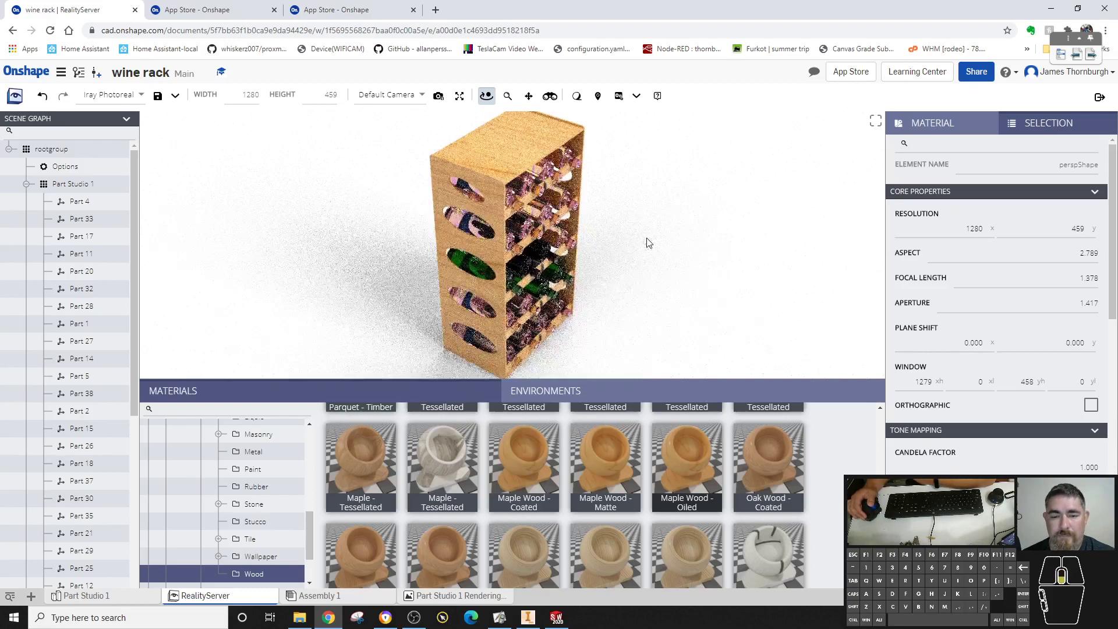
left_click(561, 393)
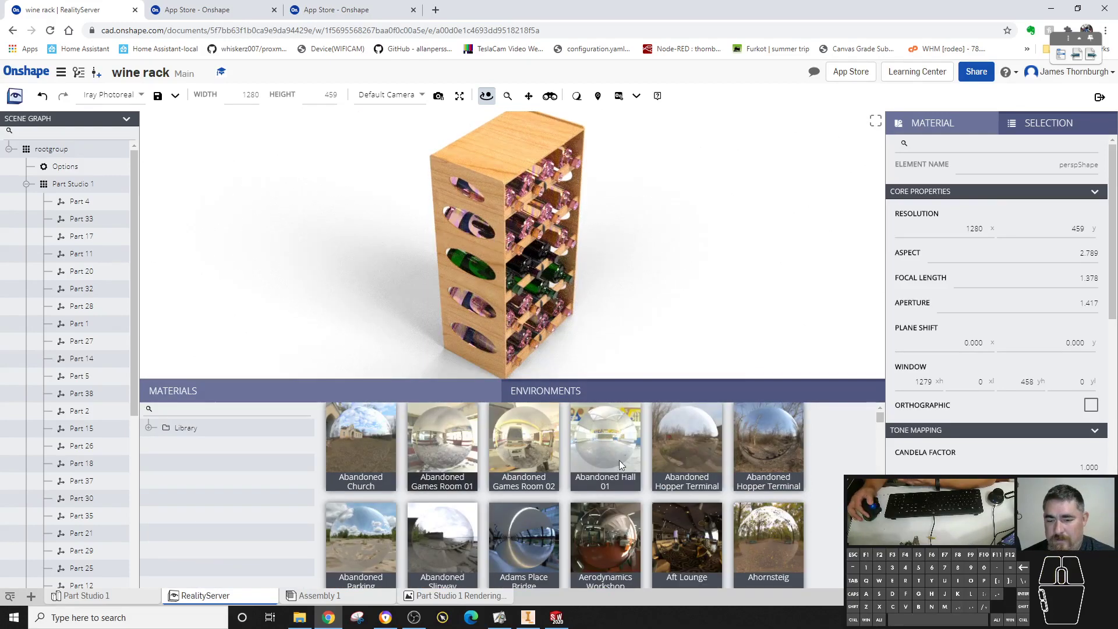
left_click_drag(607, 461, 716, 225)
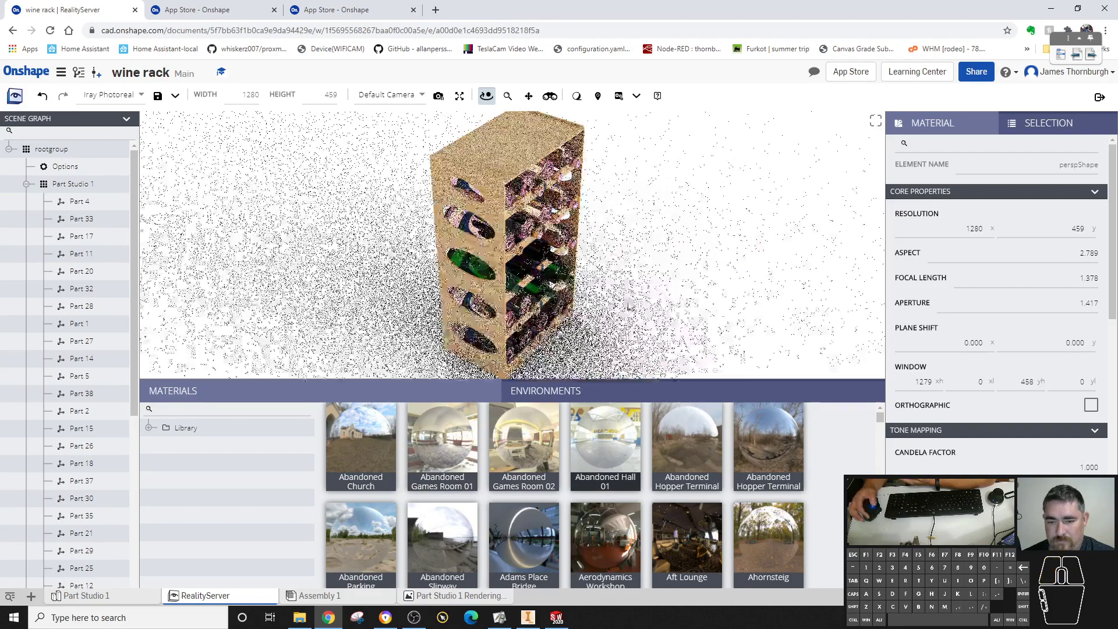
left_click_drag(634, 318, 596, 280)
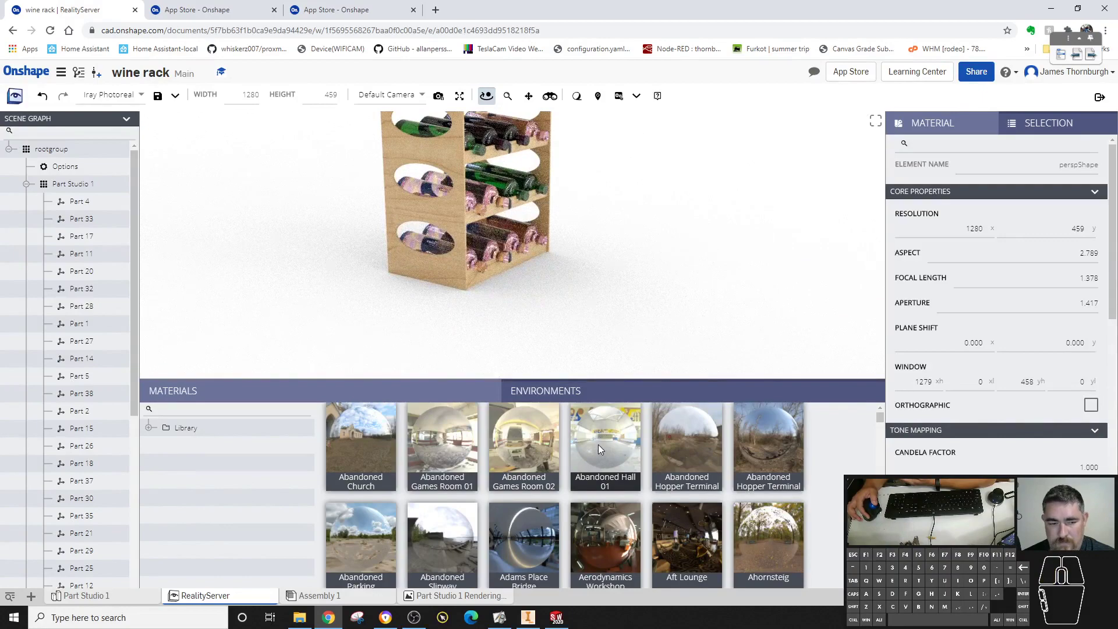
left_click_drag(599, 445, 660, 285)
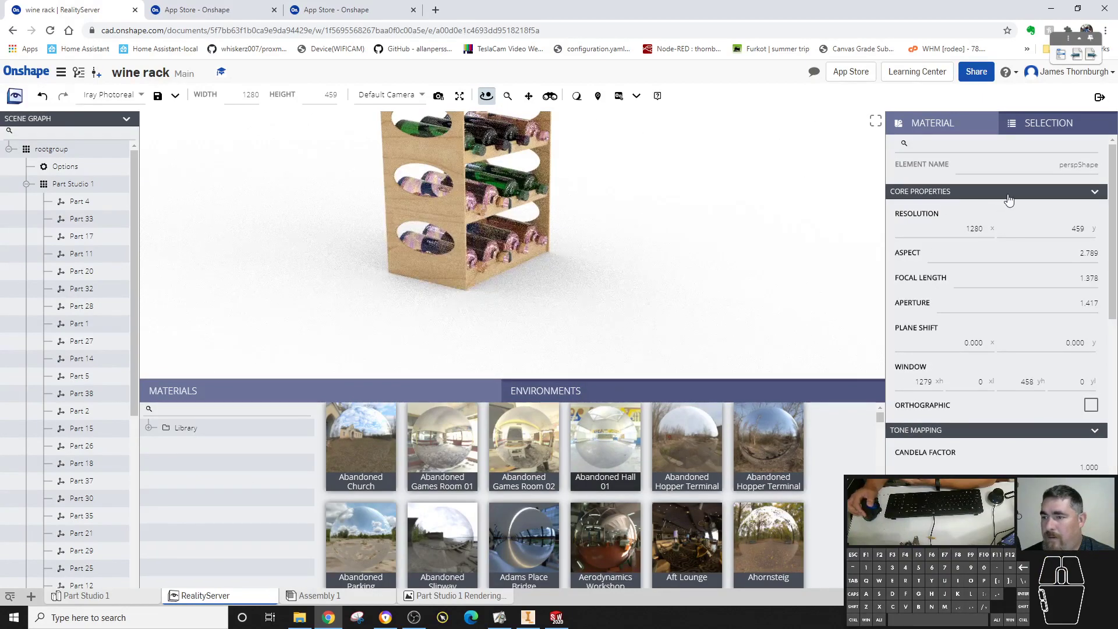
Examine the default camera's tone mapping, lens and aperture properties
left_click(960, 125)
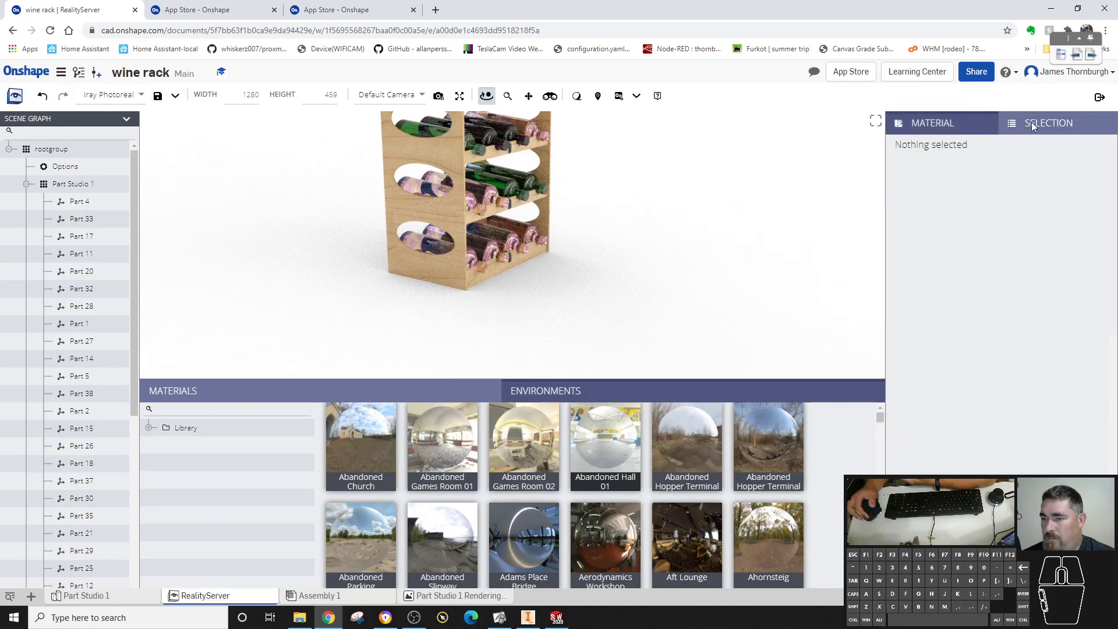
left_click(1032, 121)
scroll(1002, 407, "down", 3)
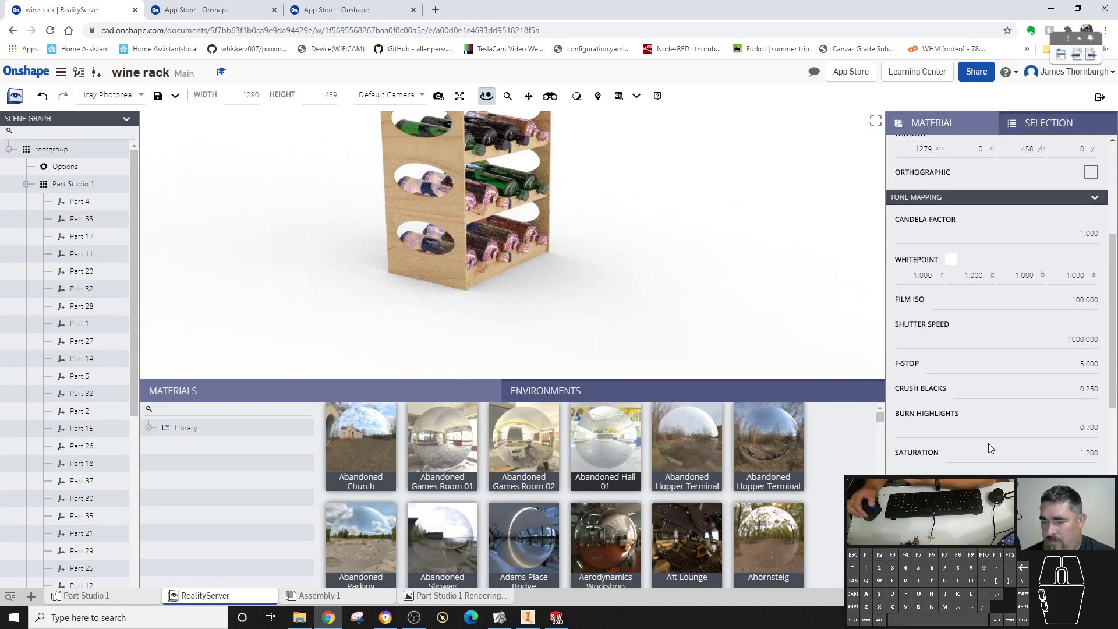
scroll(988, 443, "down", 4)
scroll(1012, 468, "down", 3)
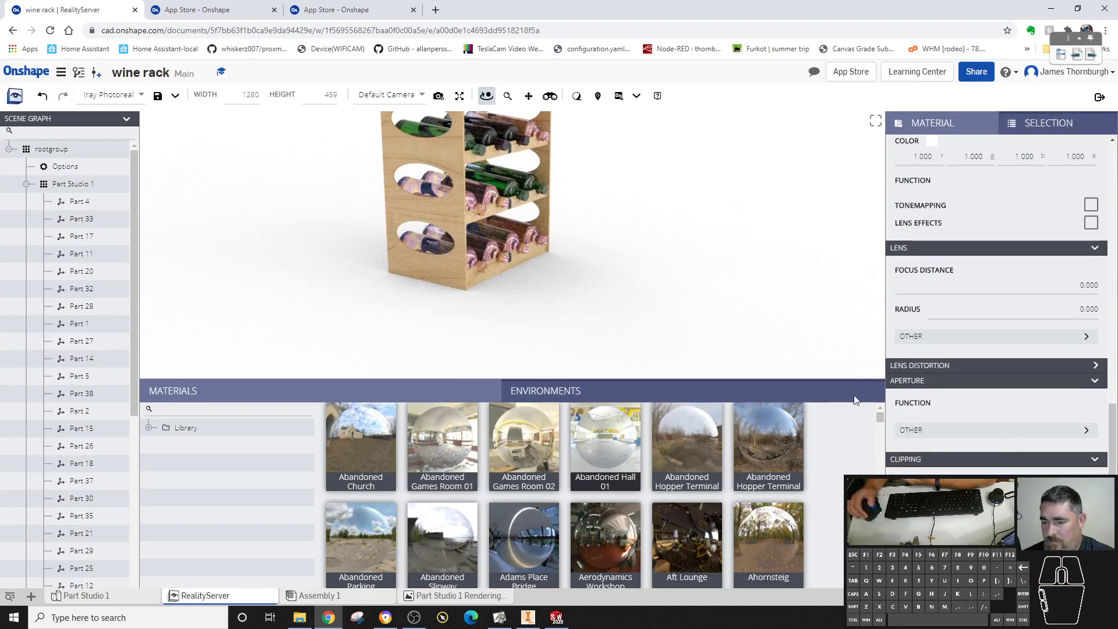
Examine the environment, virtual dome and ground plane settings in the scene options
left_click(26, 184)
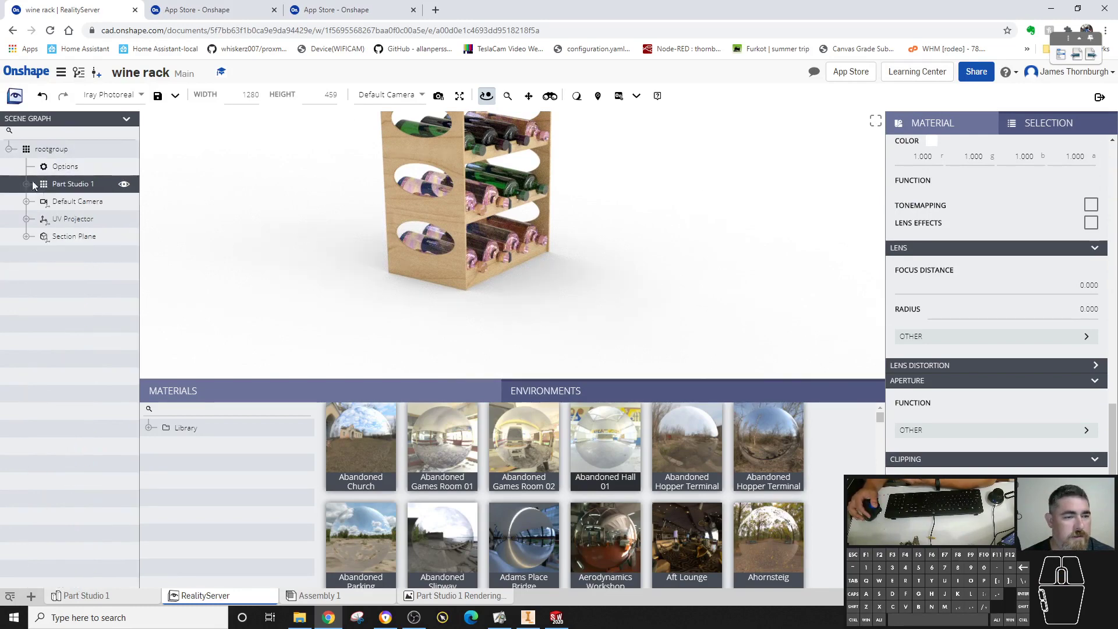
left_click(67, 164)
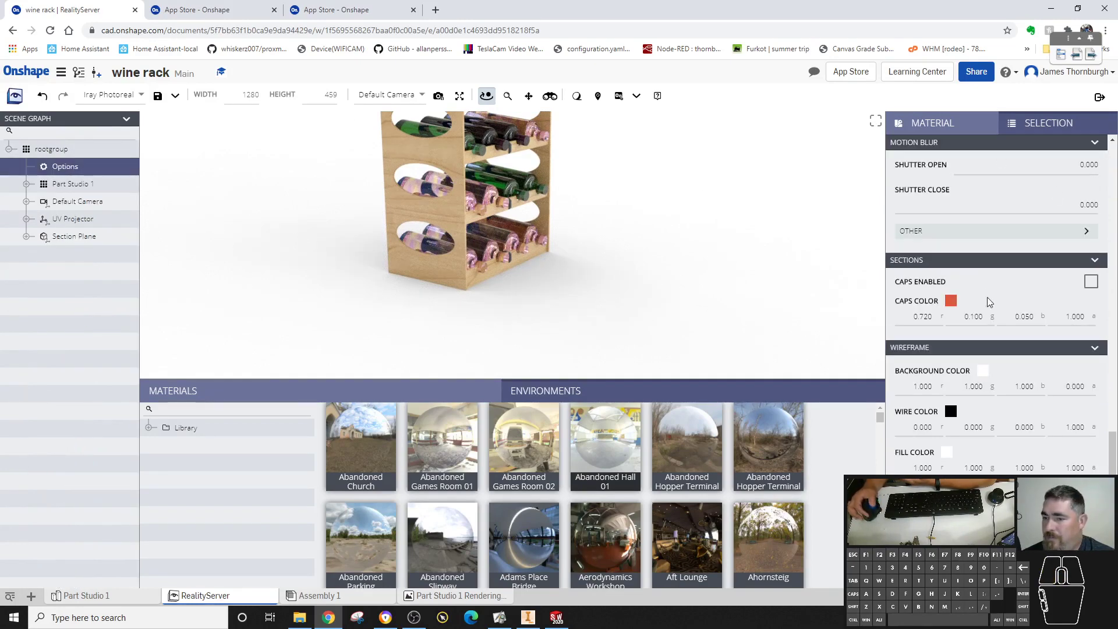
scroll(1024, 453, "up", 4)
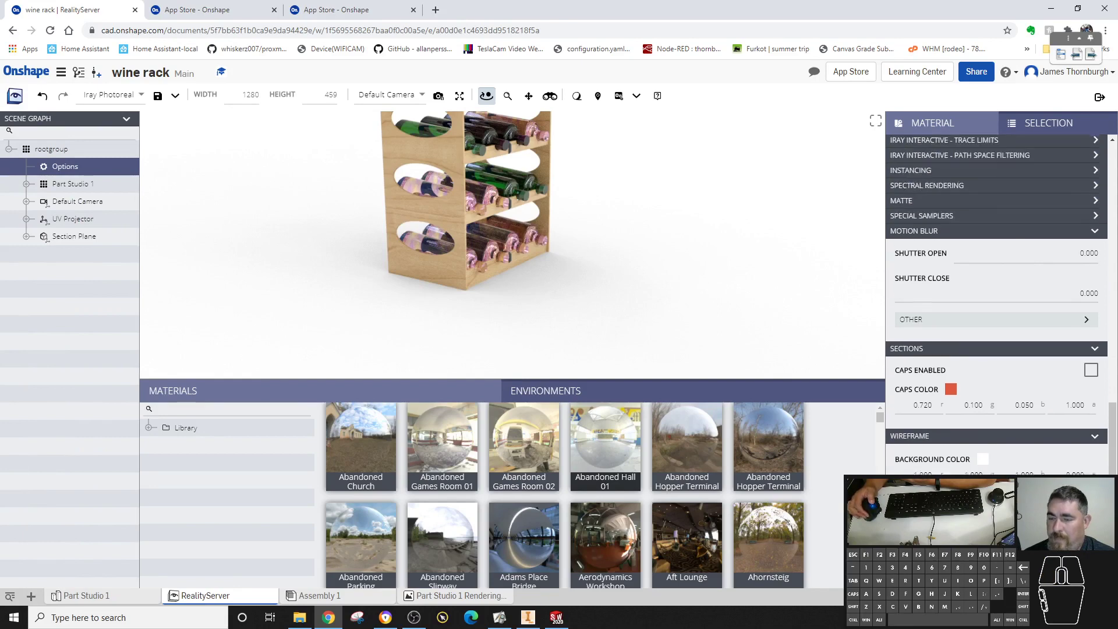
left_click(1023, 269)
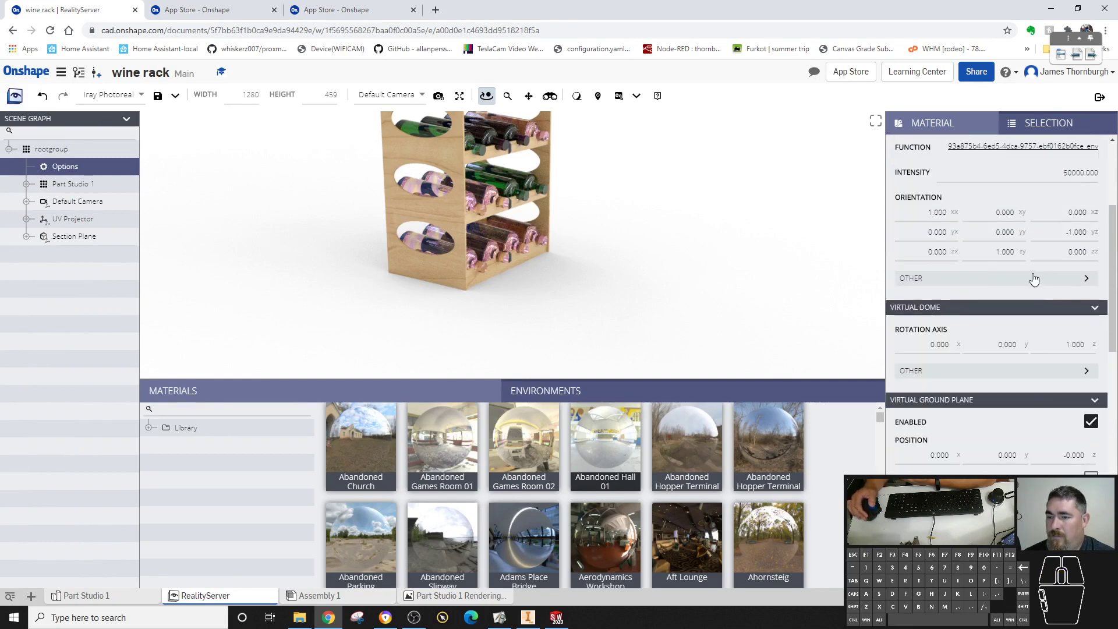
left_click(967, 373)
scroll(980, 374, "up", 3)
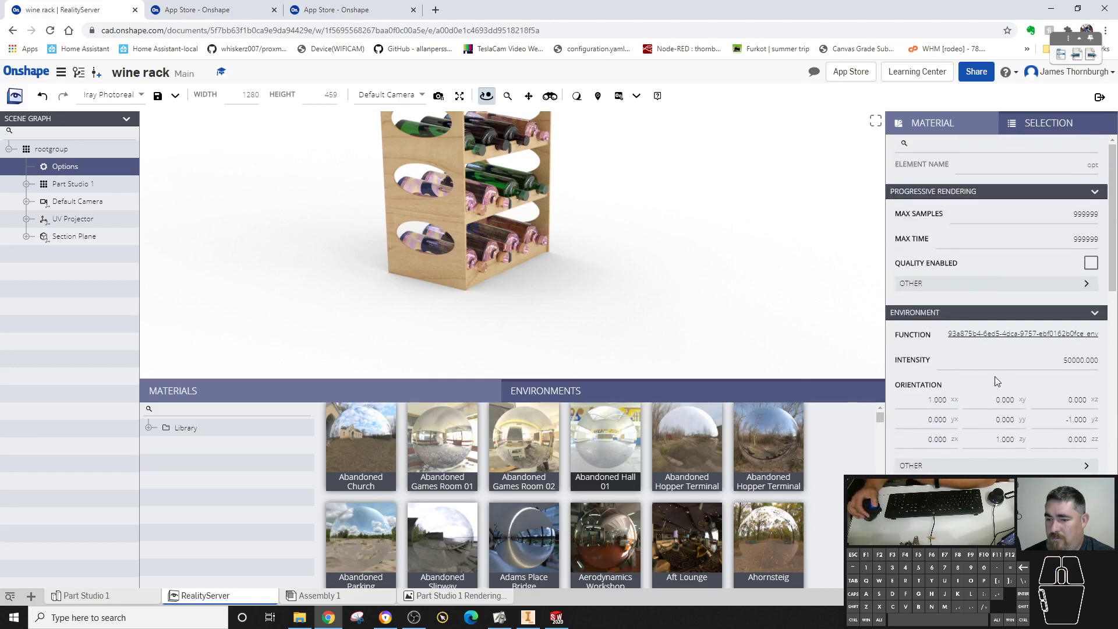
left_click(1002, 469)
left_click(1002, 470)
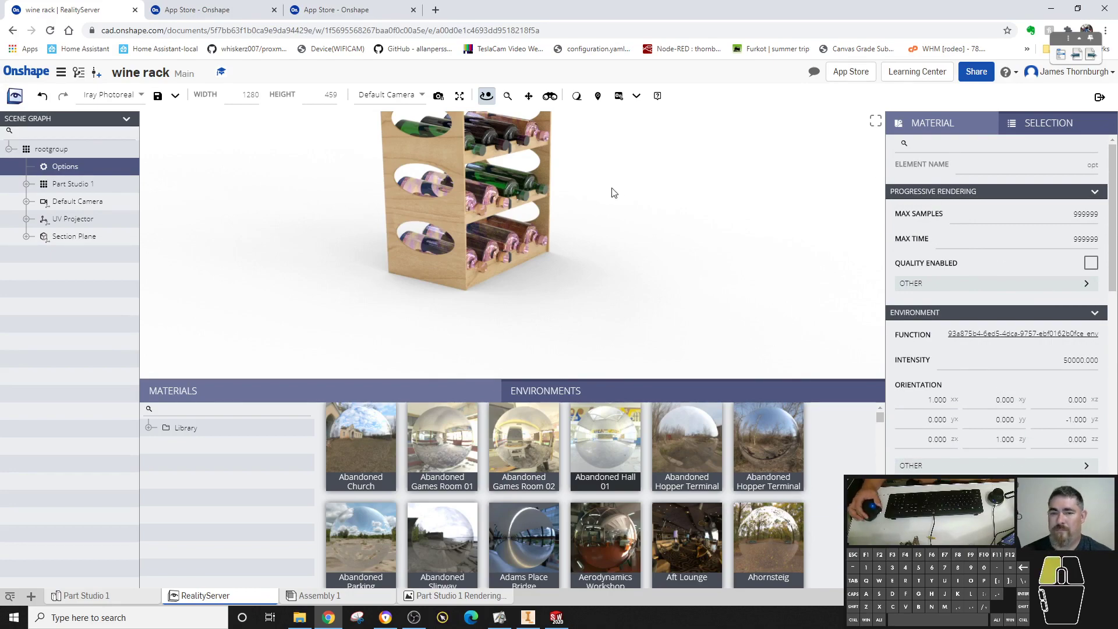
Frame the whole wine rack in the camera view from a raised corner angle
left_click_drag(623, 207, 593, 176)
scroll(591, 180, "up", 3)
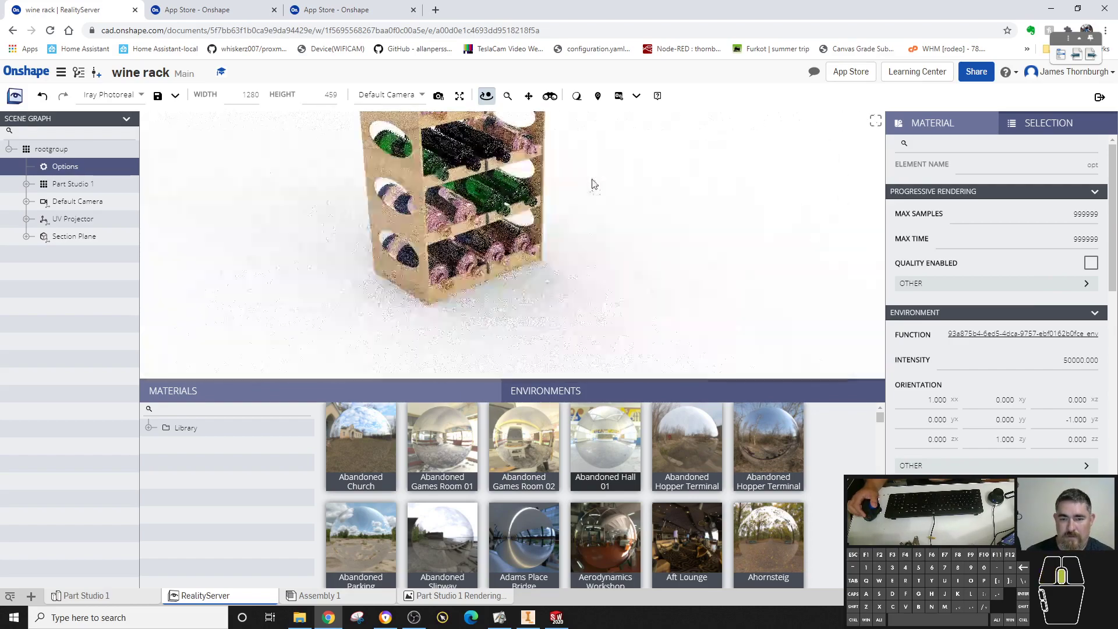
scroll(584, 169, "up", 1)
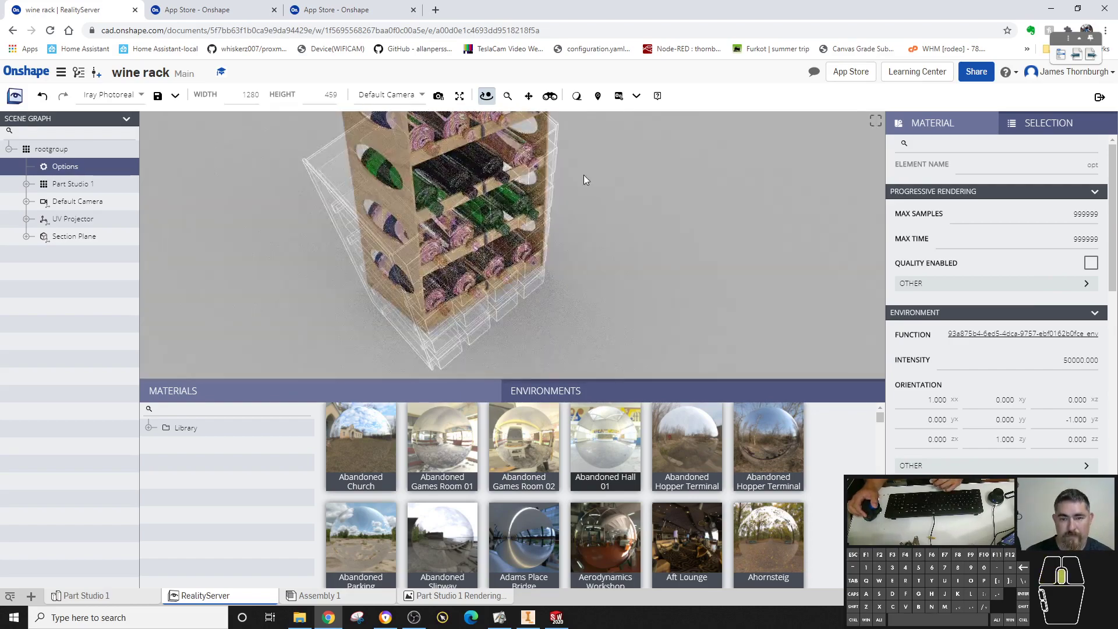
left_click_drag(584, 166, 713, 301)
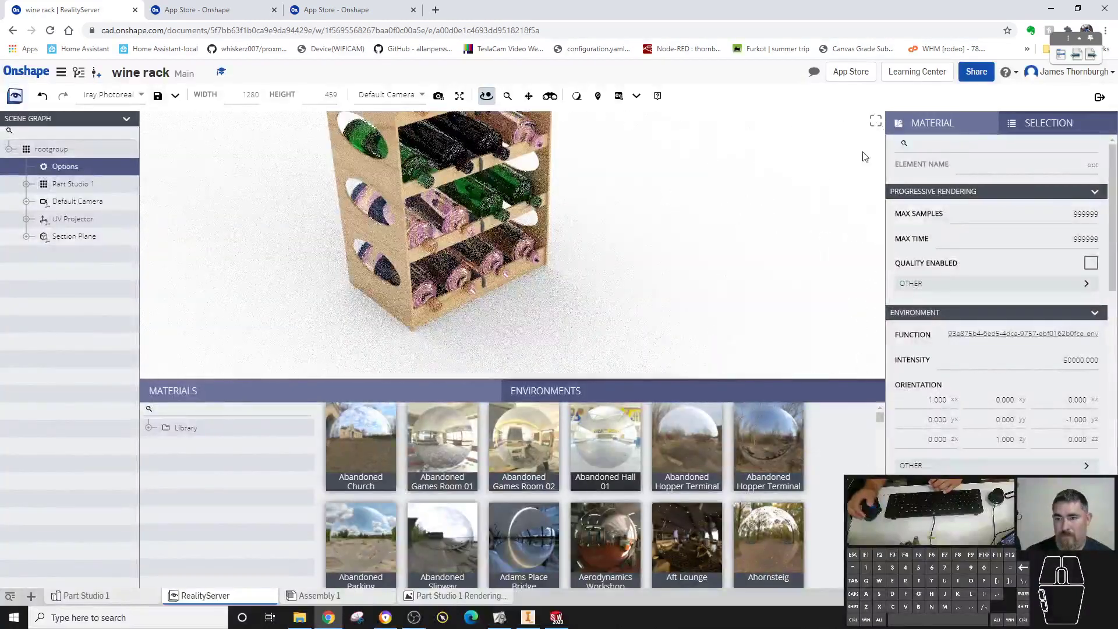
left_click(528, 96)
mouse_move(487, 159)
left_mouse_down()
mouse_move(502, 205)
mouse_move(521, 204)
mouse_move(530, 163)
mouse_move(491, 175)
left_mouse_up()
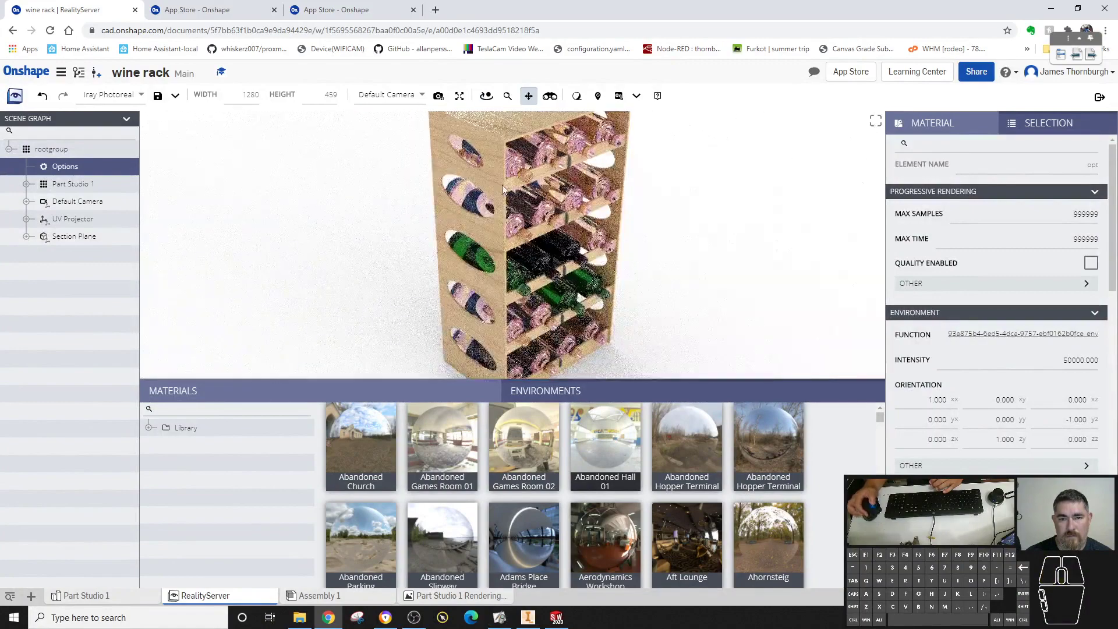
scroll(502, 175, "down", 2)
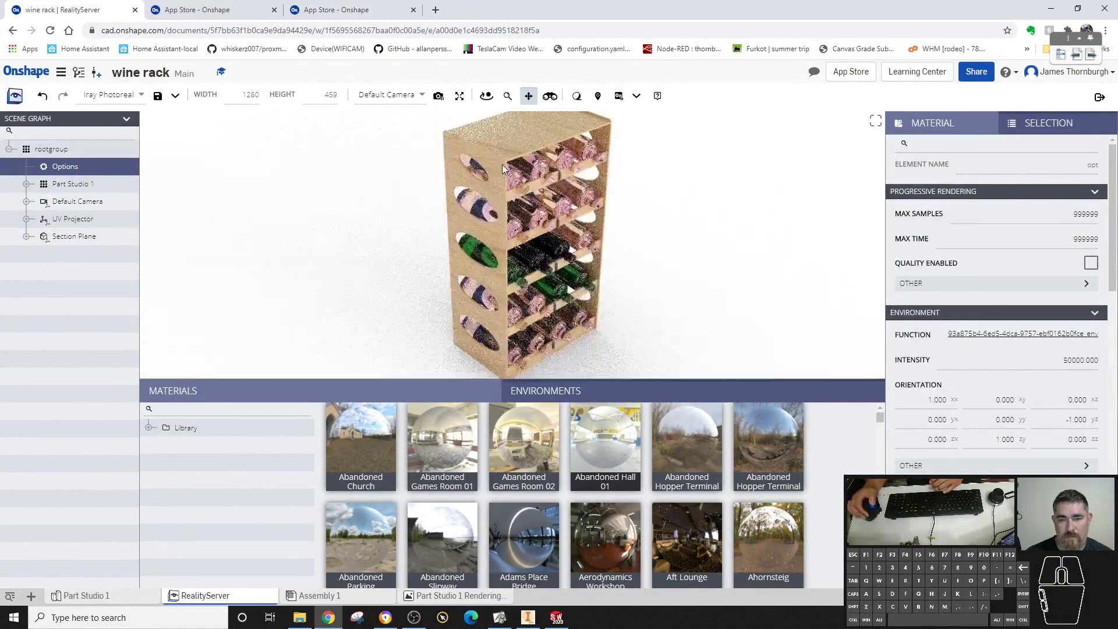
left_click(460, 96)
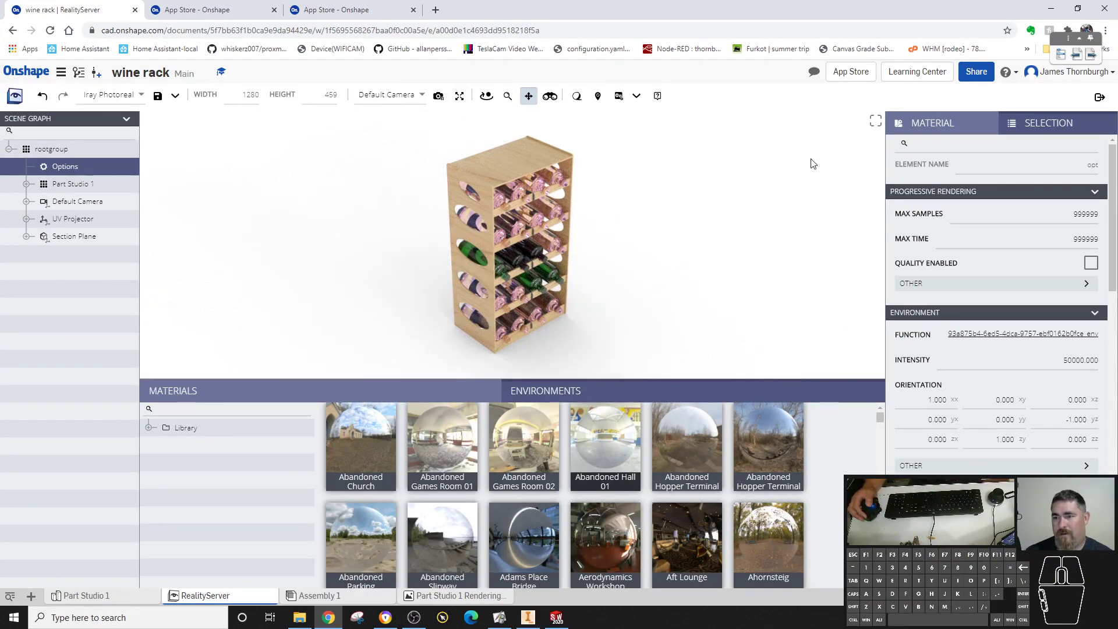
Render the current view to Onshape as a JPG at Medium quality with the From View aspect ratio
left_click(637, 96)
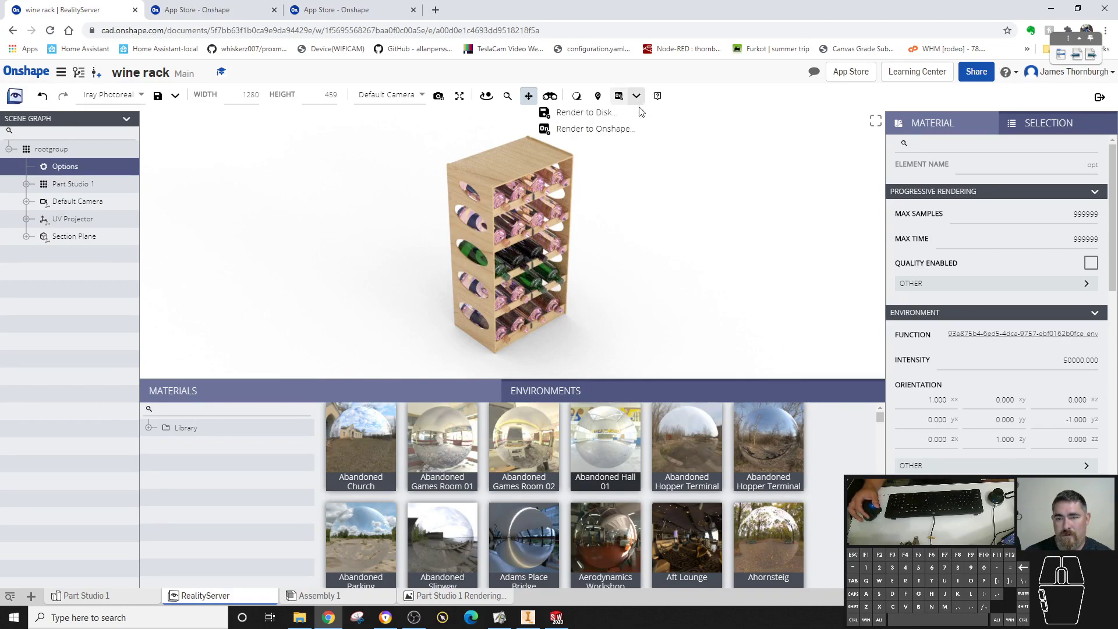
left_click(590, 129)
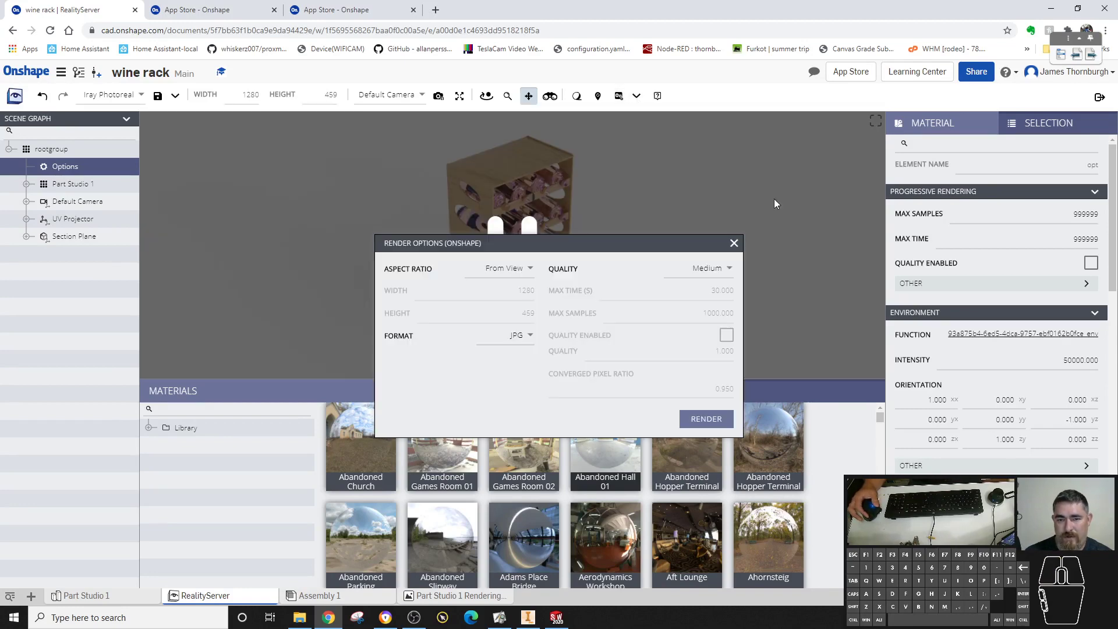
left_click(703, 418)
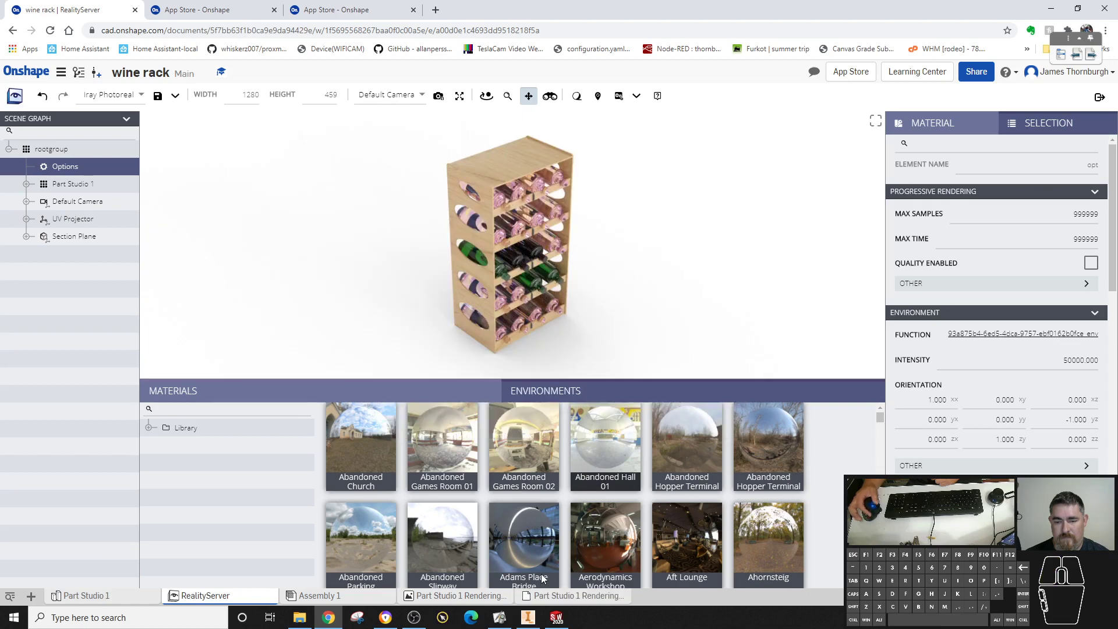
Open the newest Part Studio 1 rendering in the document and check the options available for its image
left_click(578, 595)
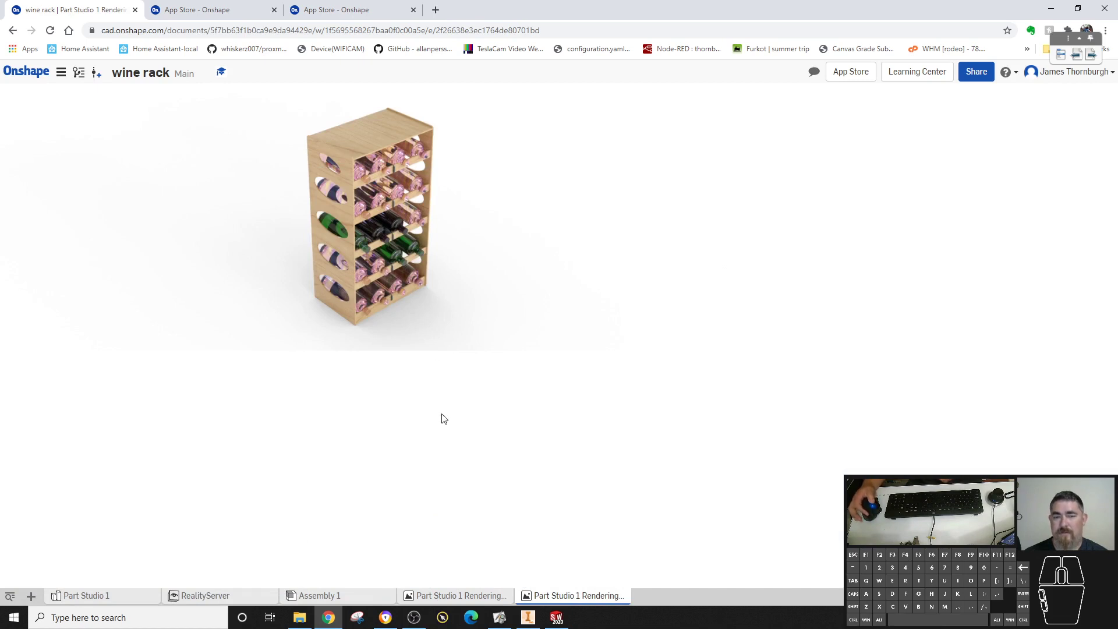
right_click(427, 239)
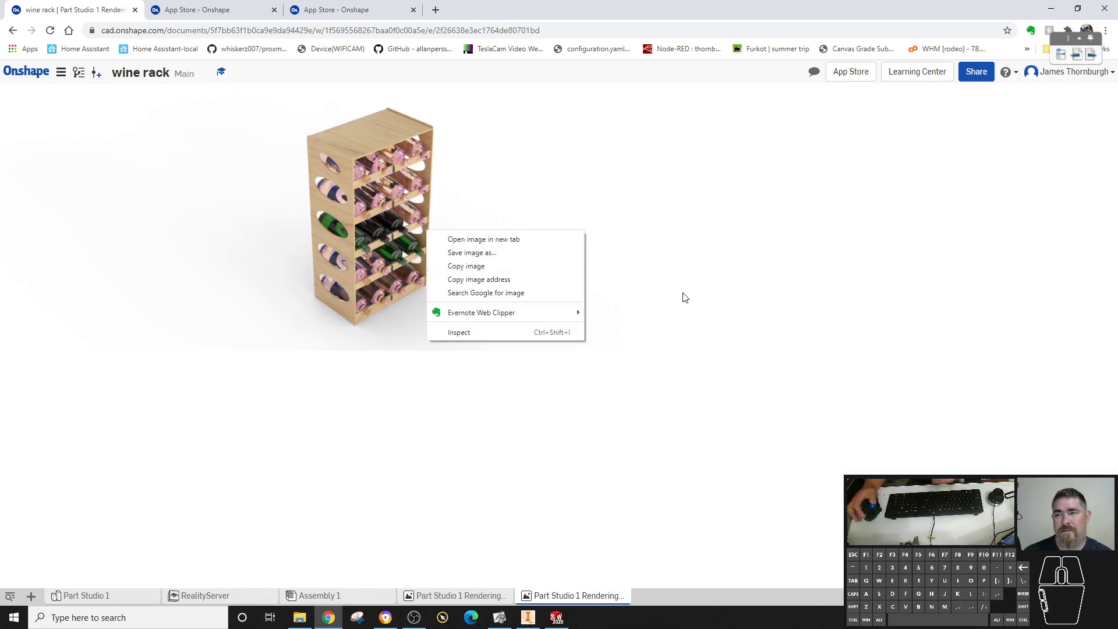
left_click(725, 310)
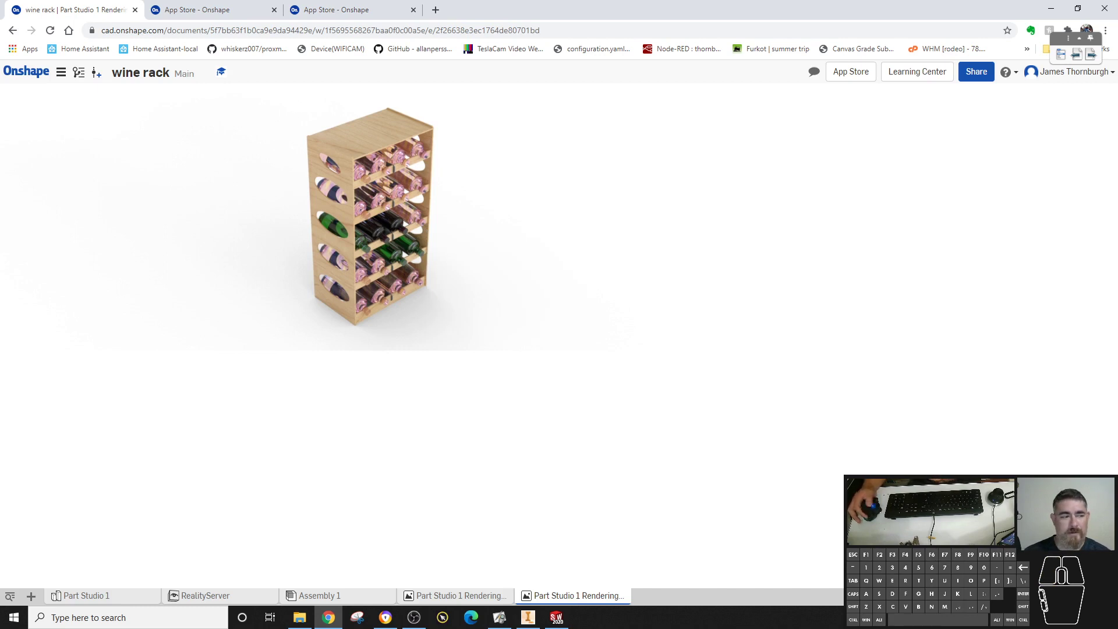